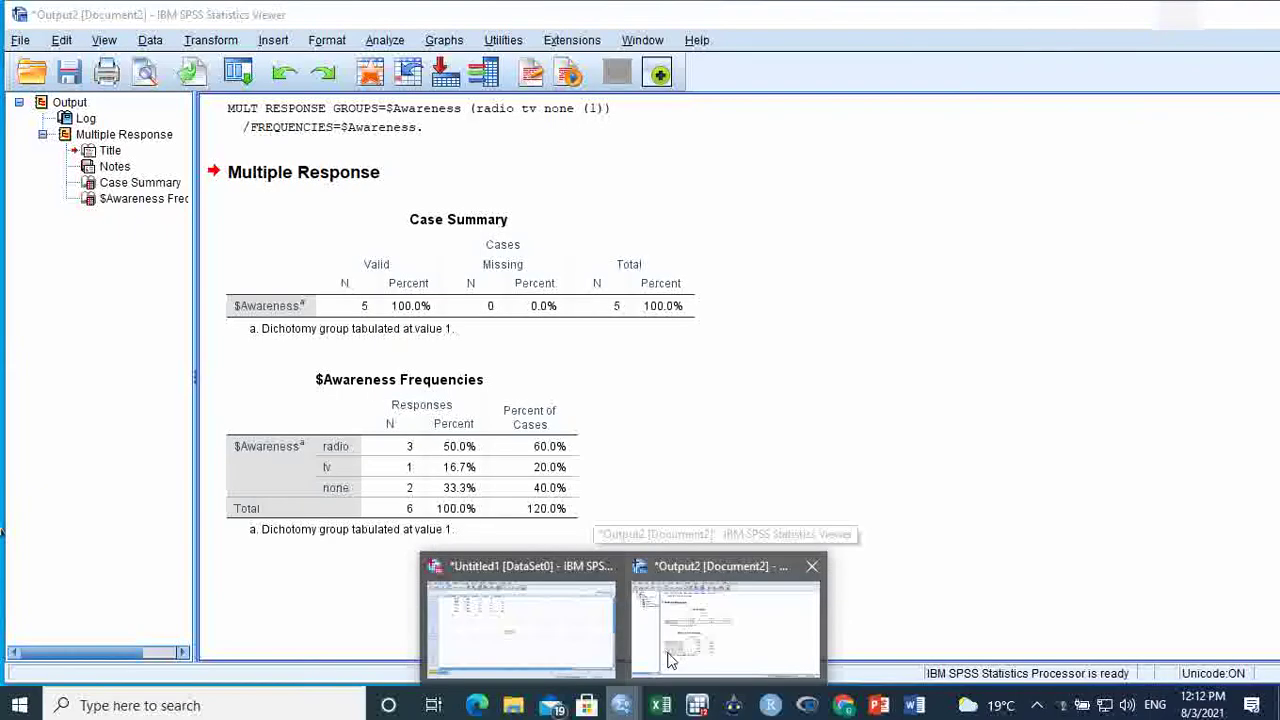
# - Switch from the output viewer to the dataset, start saving it as a new file and choose Desktop as the destination folder
pyautogui.click(663, 592)
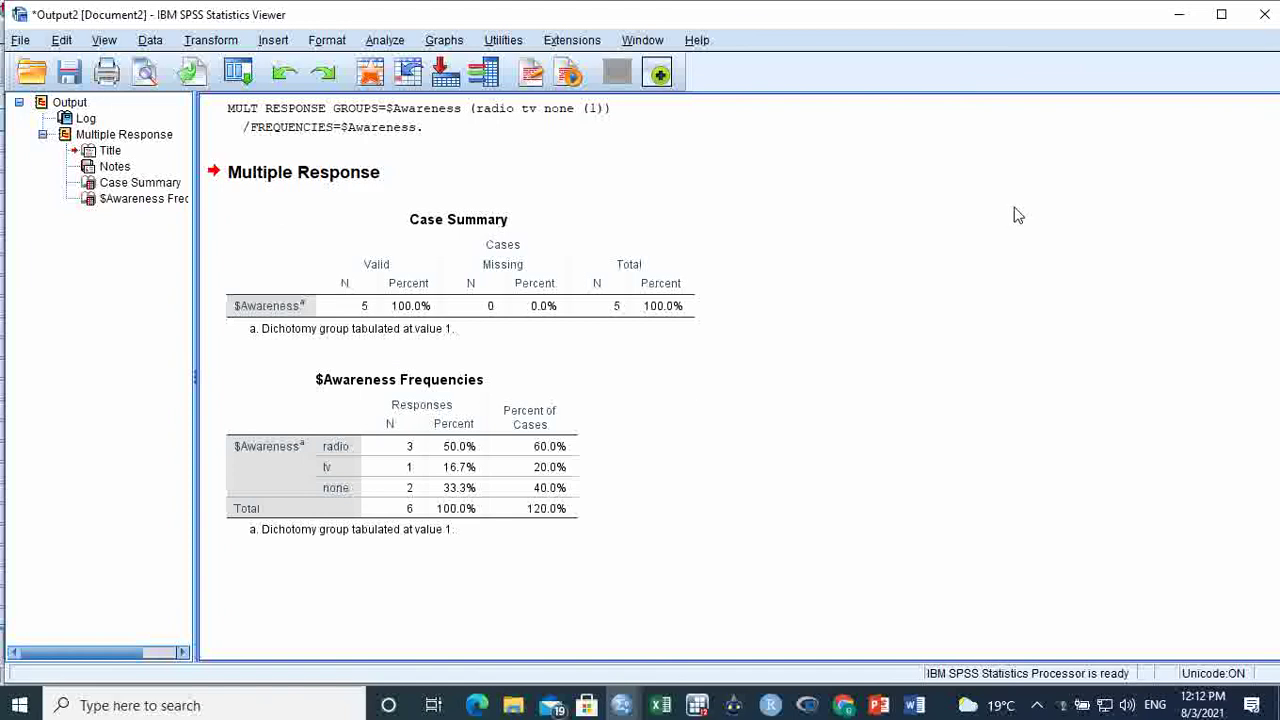
pyautogui.click(1184, 18)
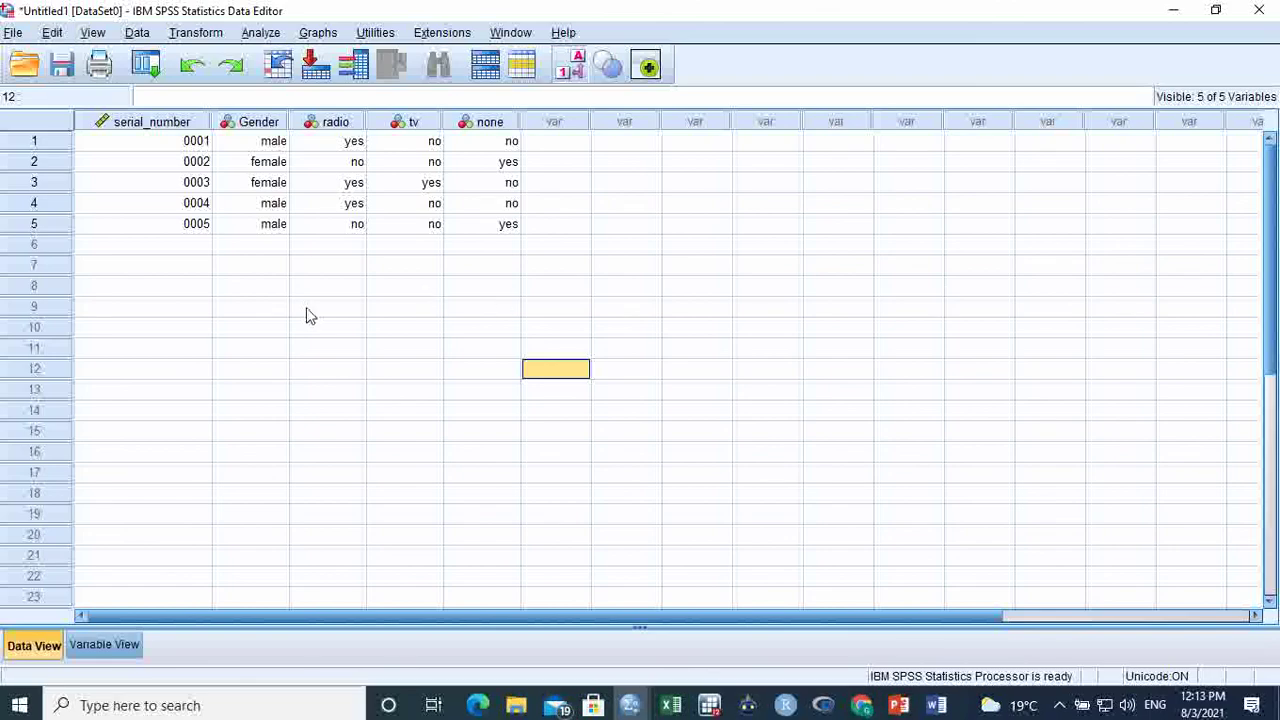
pyautogui.click(13, 33)
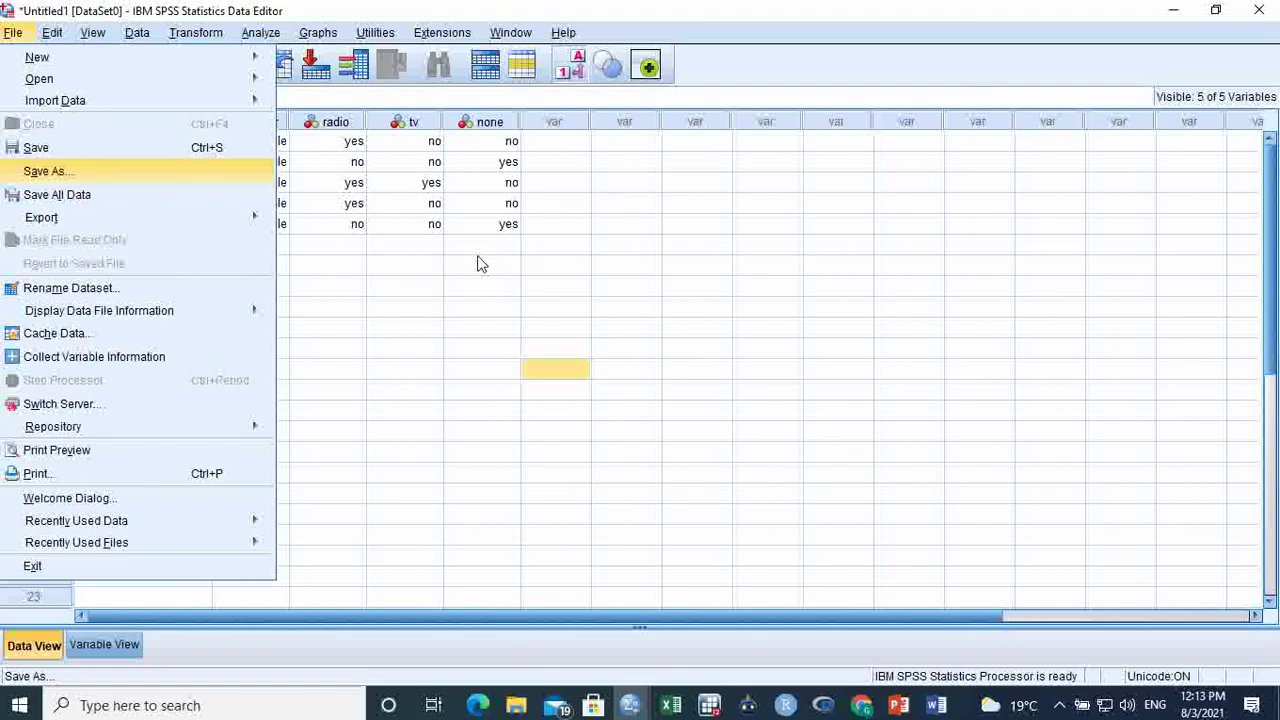
pyautogui.press('Return')
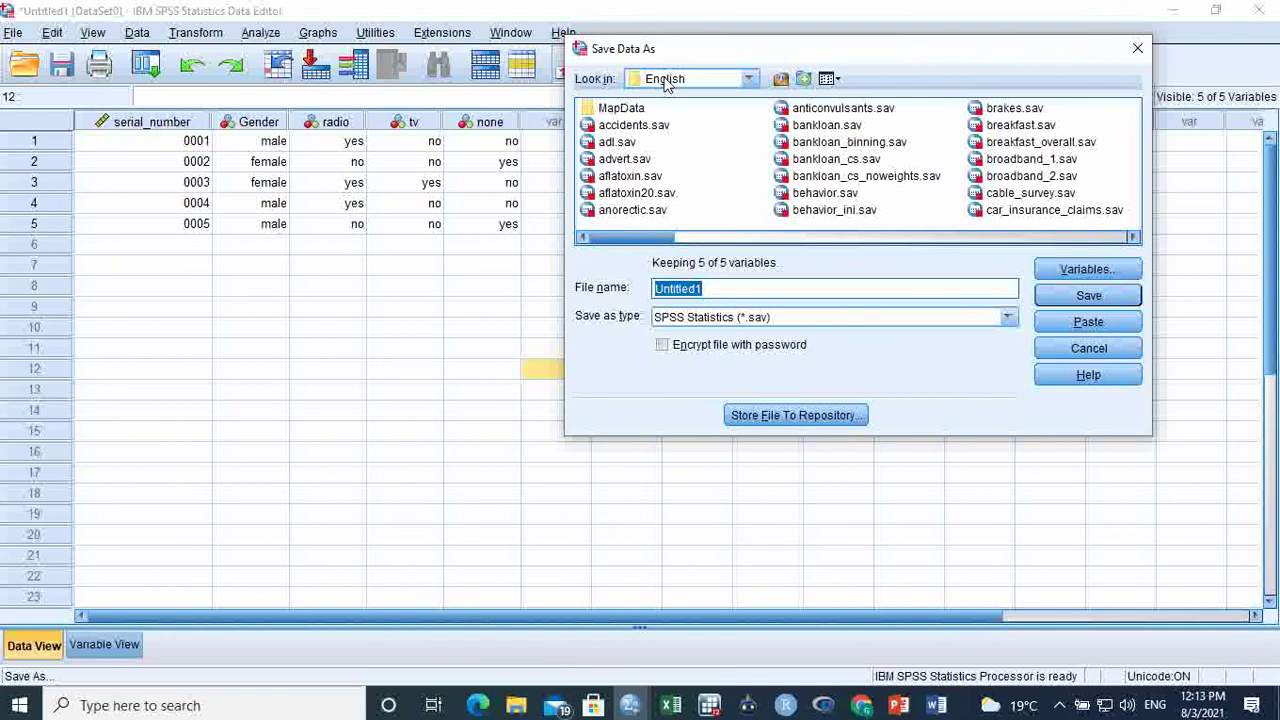
pyautogui.click(749, 79)
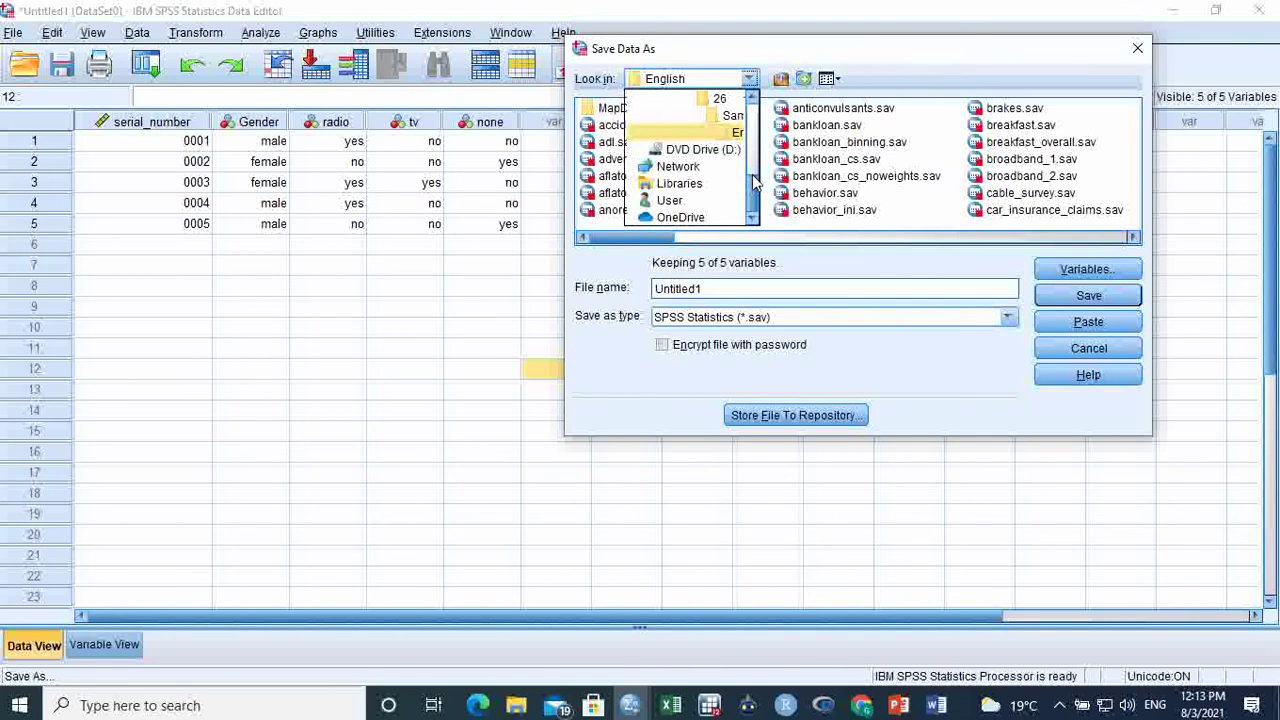
pyautogui.moveTo(754, 180); pyautogui.dragTo(750, 112)
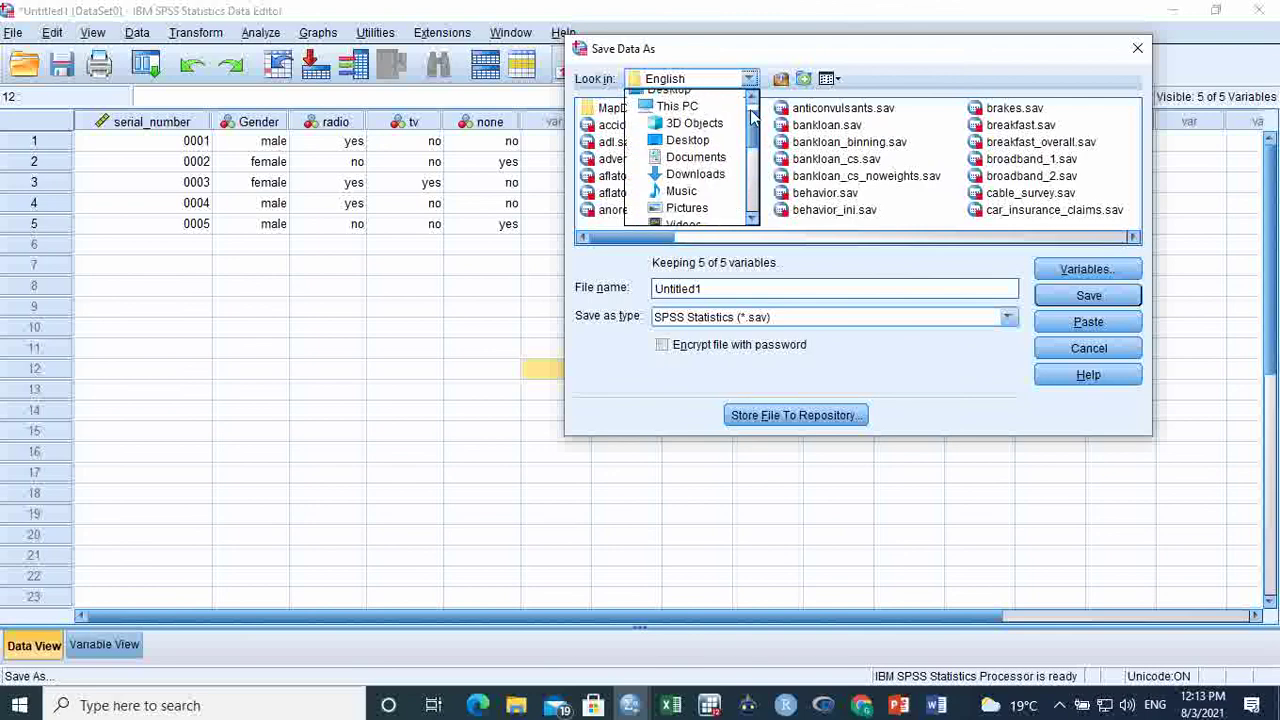
pyautogui.click(700, 148)
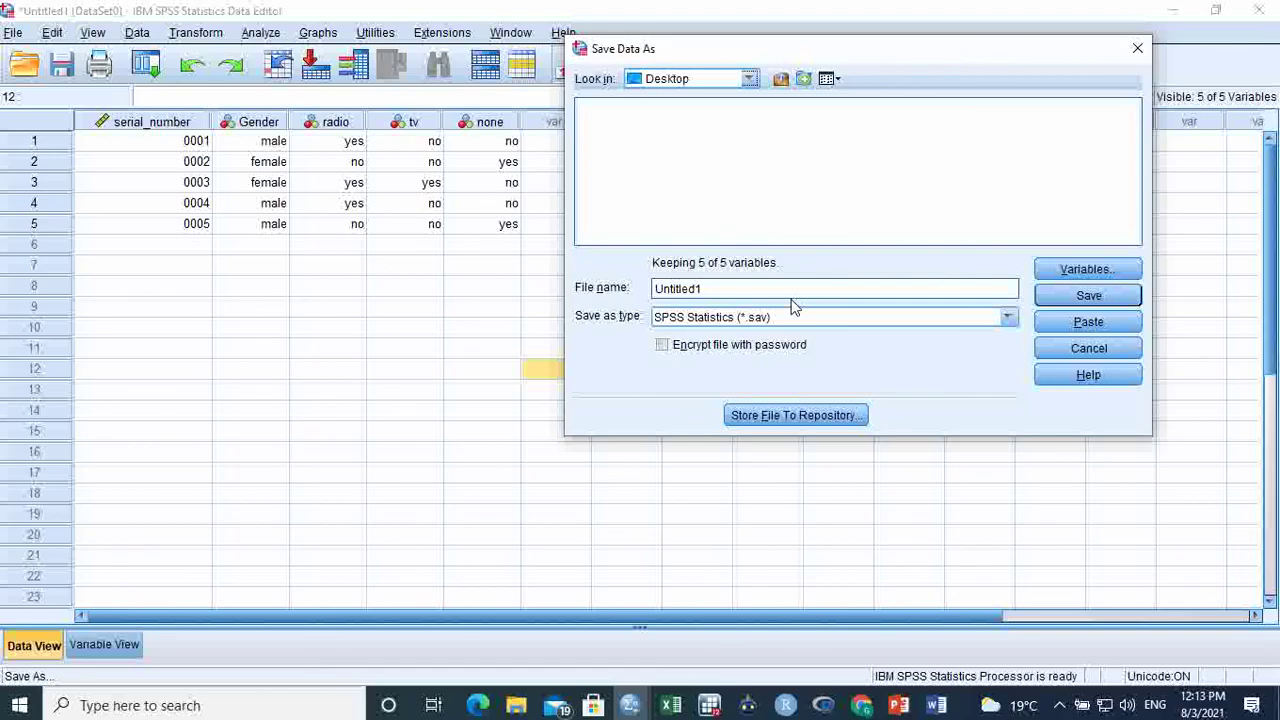
# - Name the data file "saving spss file" and save it in SPSS Statistics (*.sav) format
pyautogui.moveTo(735, 290); pyautogui.dragTo(655, 289)
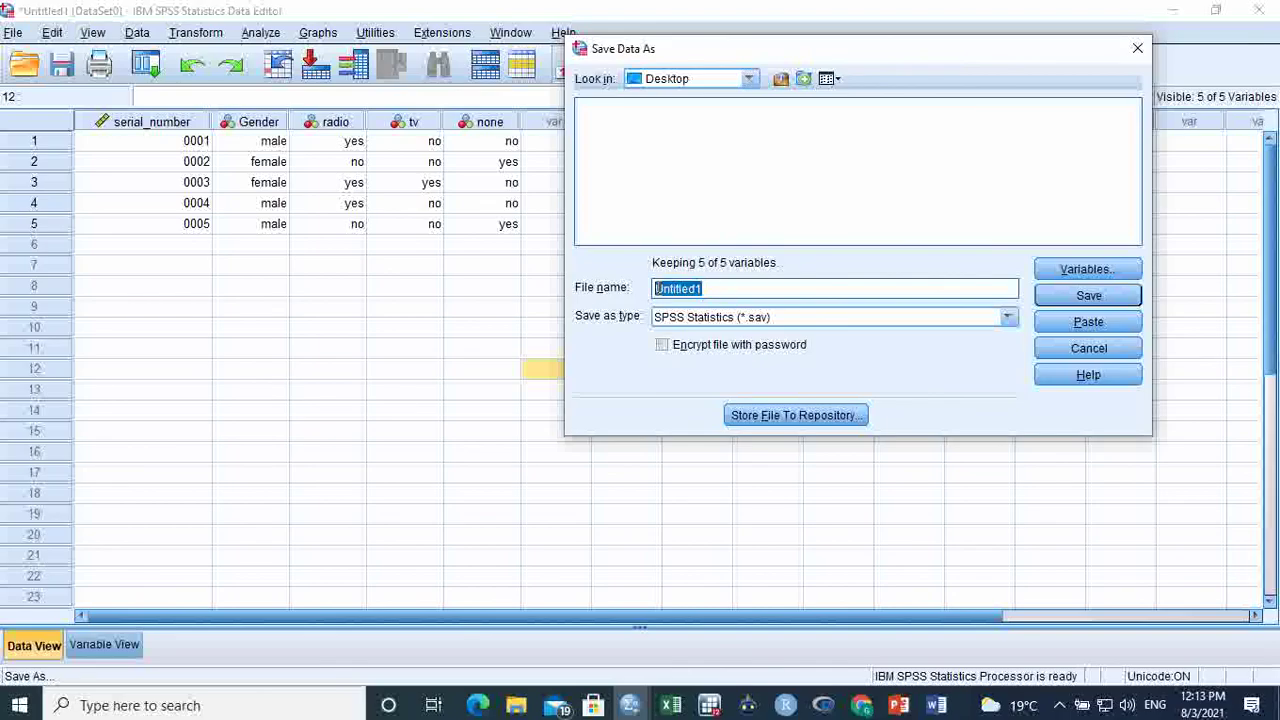
pyautogui.write('saving spss fil')
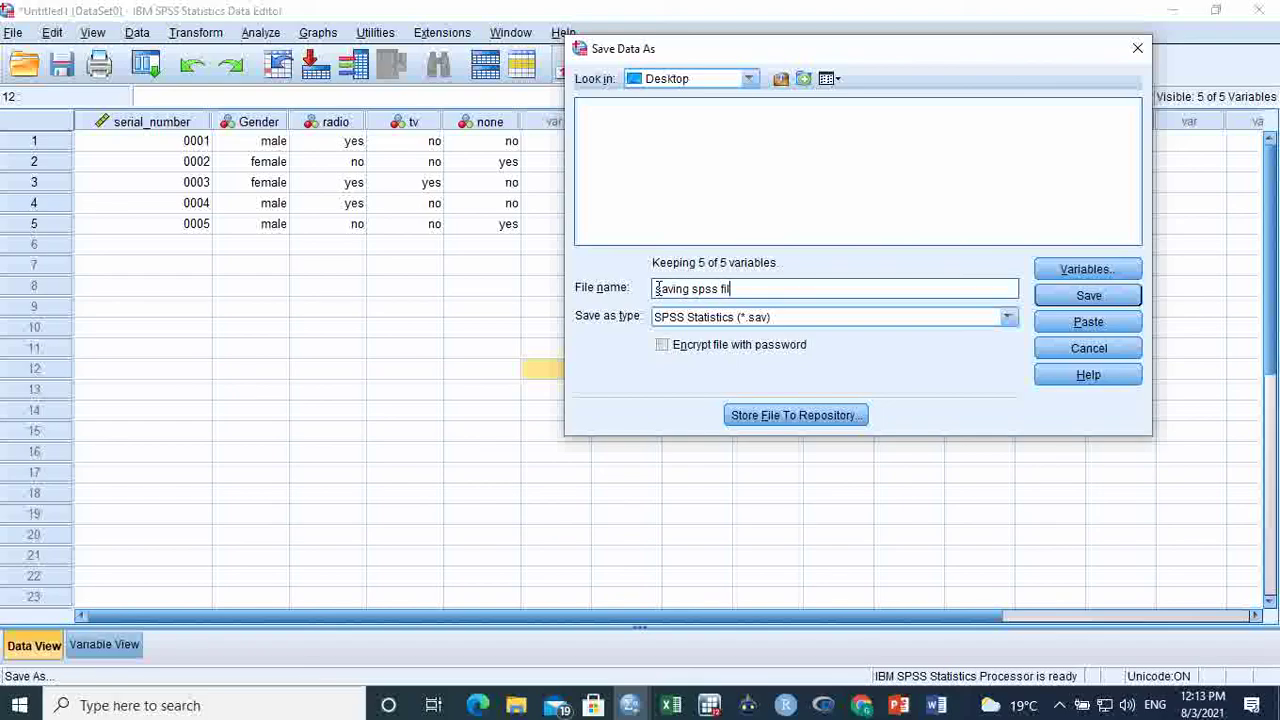
pyautogui.write('e')
pyautogui.click(1092, 295)
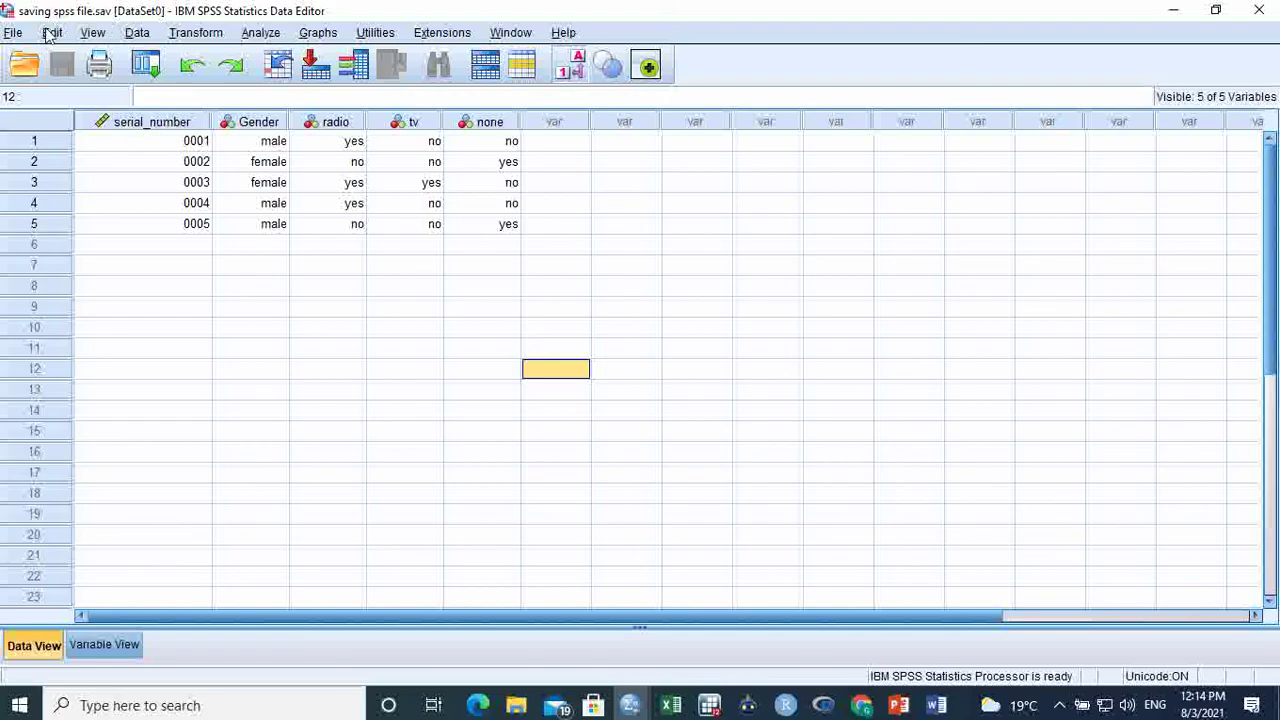
# - Switch to the Multiple Response output, start saving it as a new file and choose Desktop as the destination folder
pyautogui.click(274, 226)
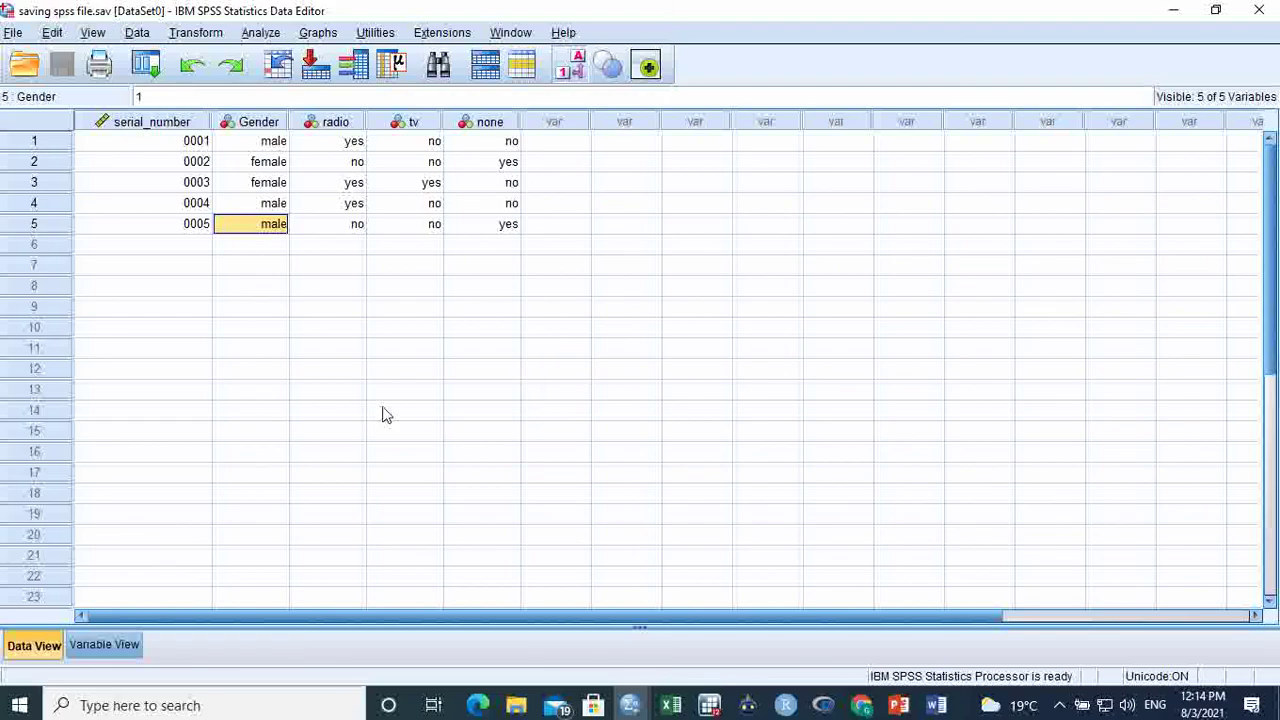
pyautogui.moveTo(630, 705)
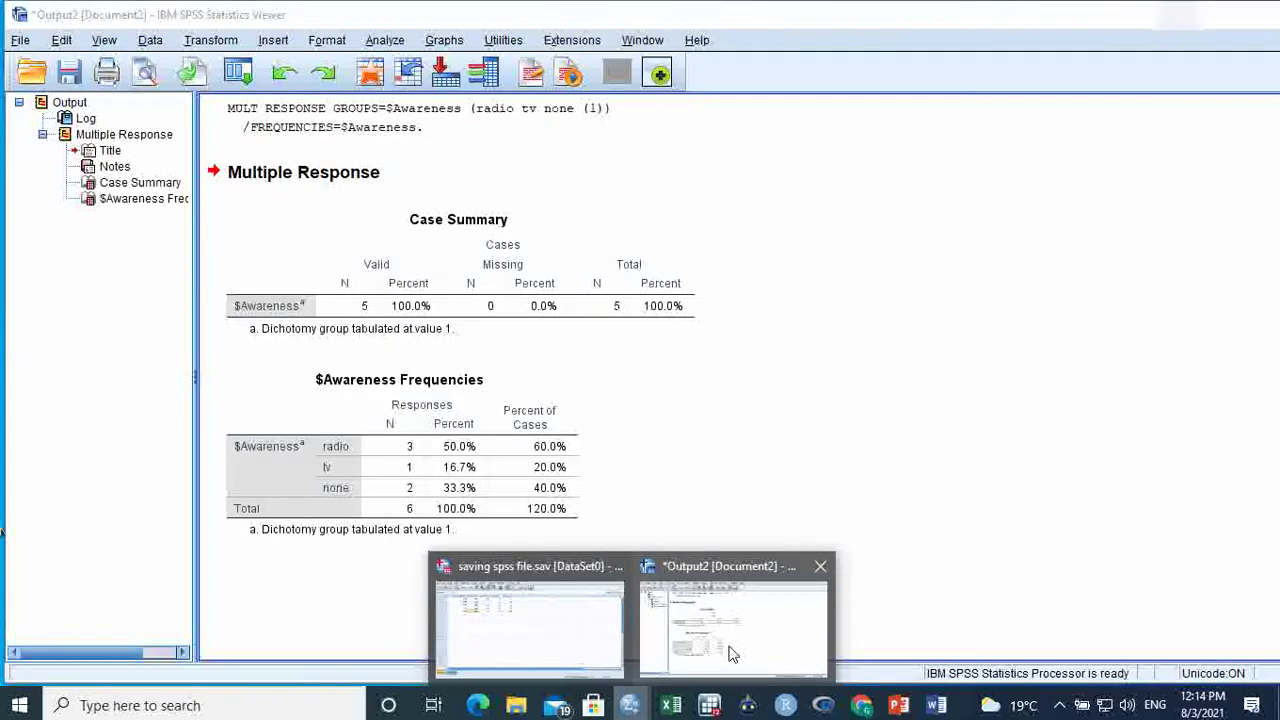
pyautogui.click(731, 653)
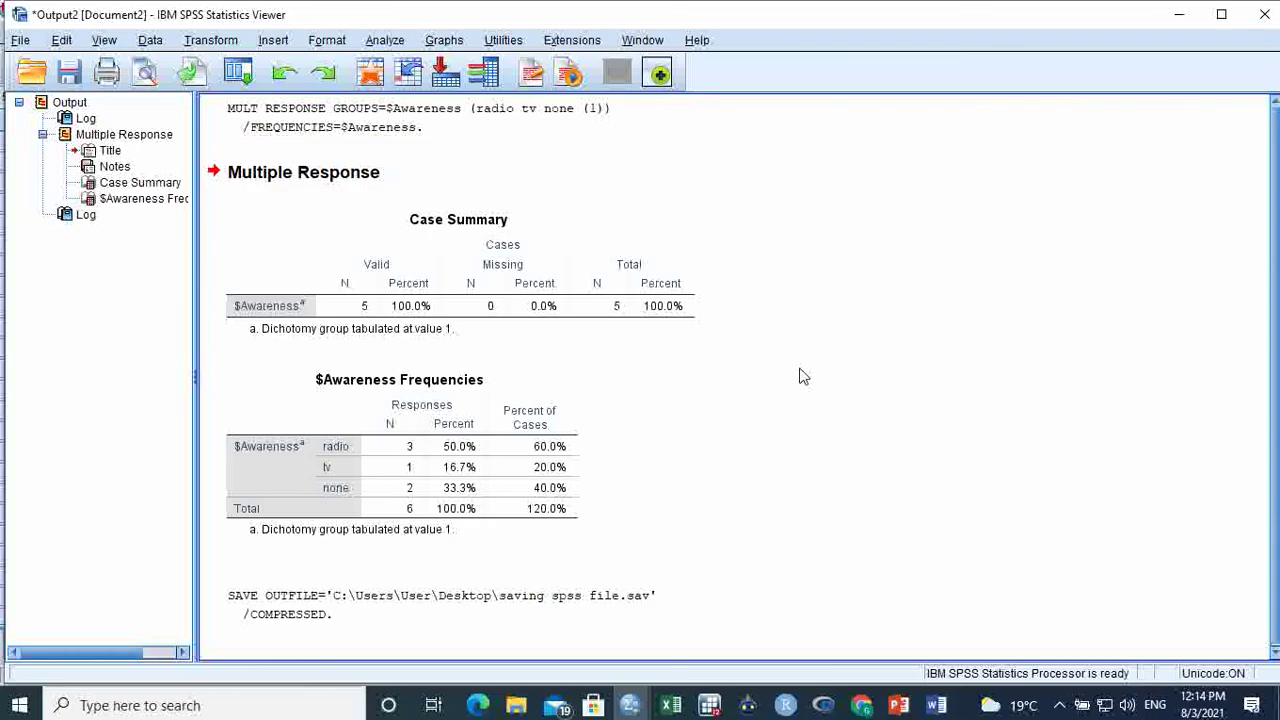
pyautogui.click(20, 42)
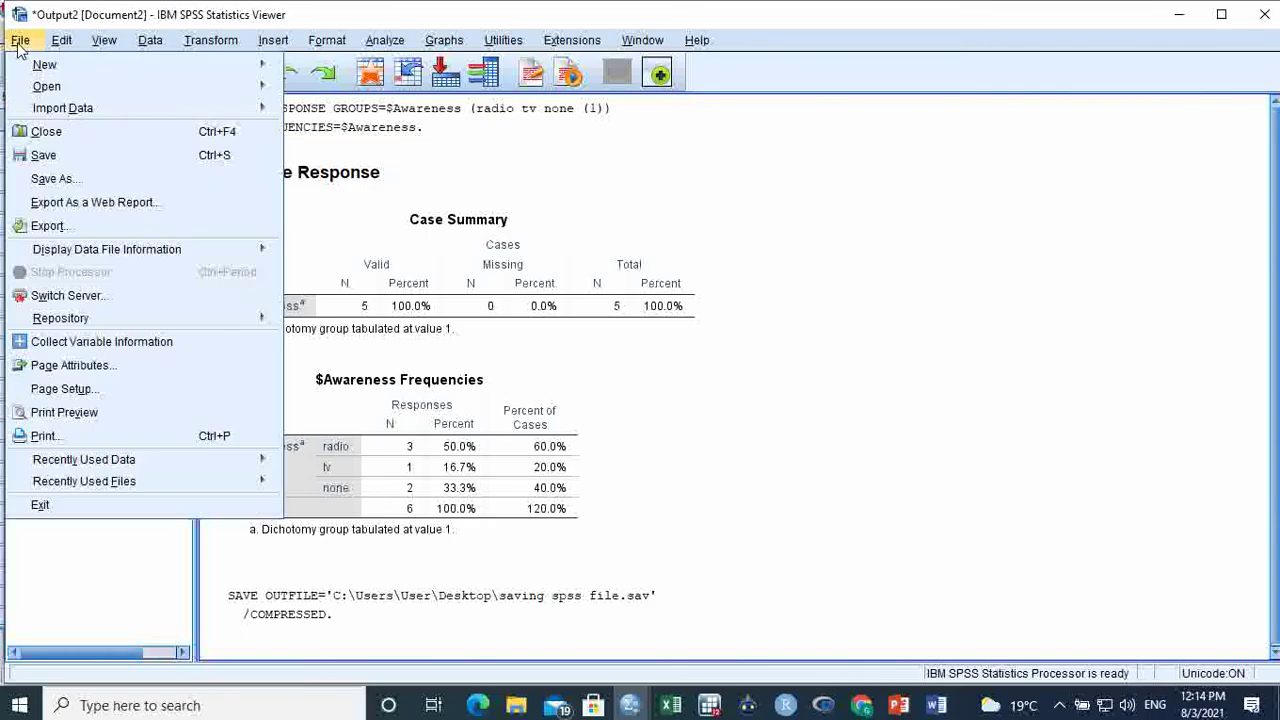
pyautogui.click(113, 186)
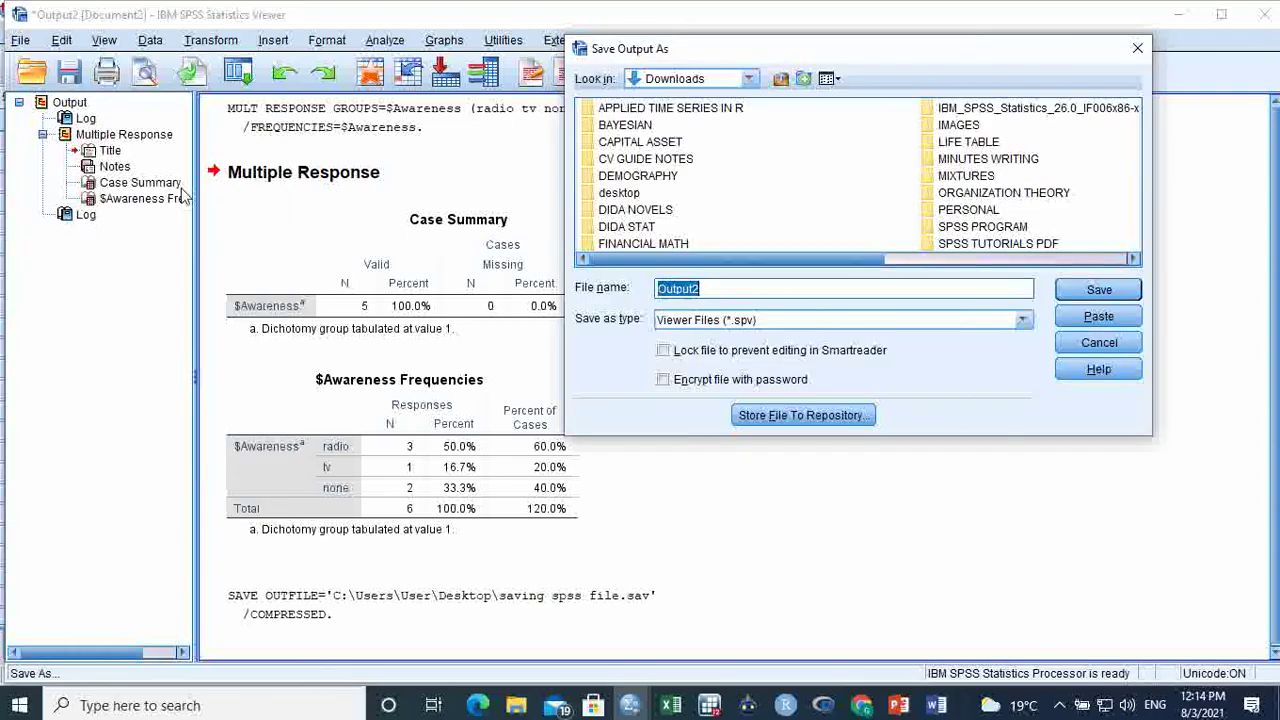
pyautogui.click(749, 79)
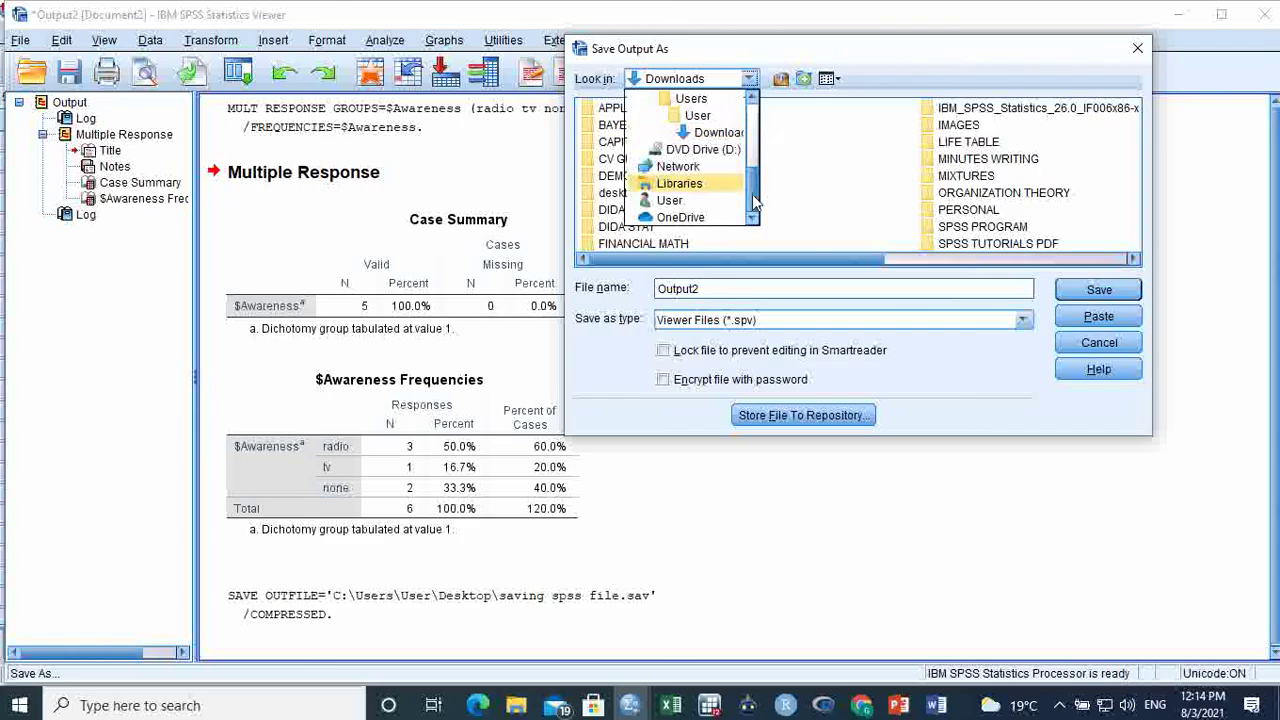
pyautogui.moveTo(750, 196); pyautogui.dragTo(752, 141)
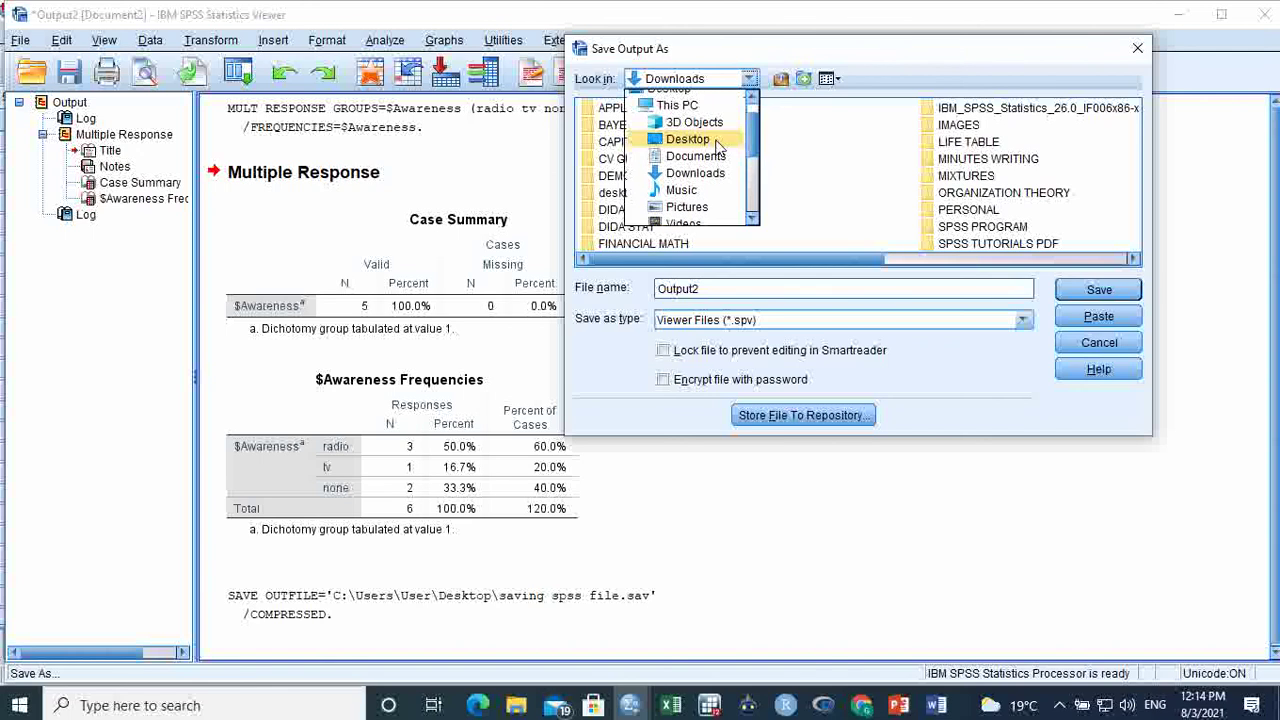
pyautogui.click(718, 146)
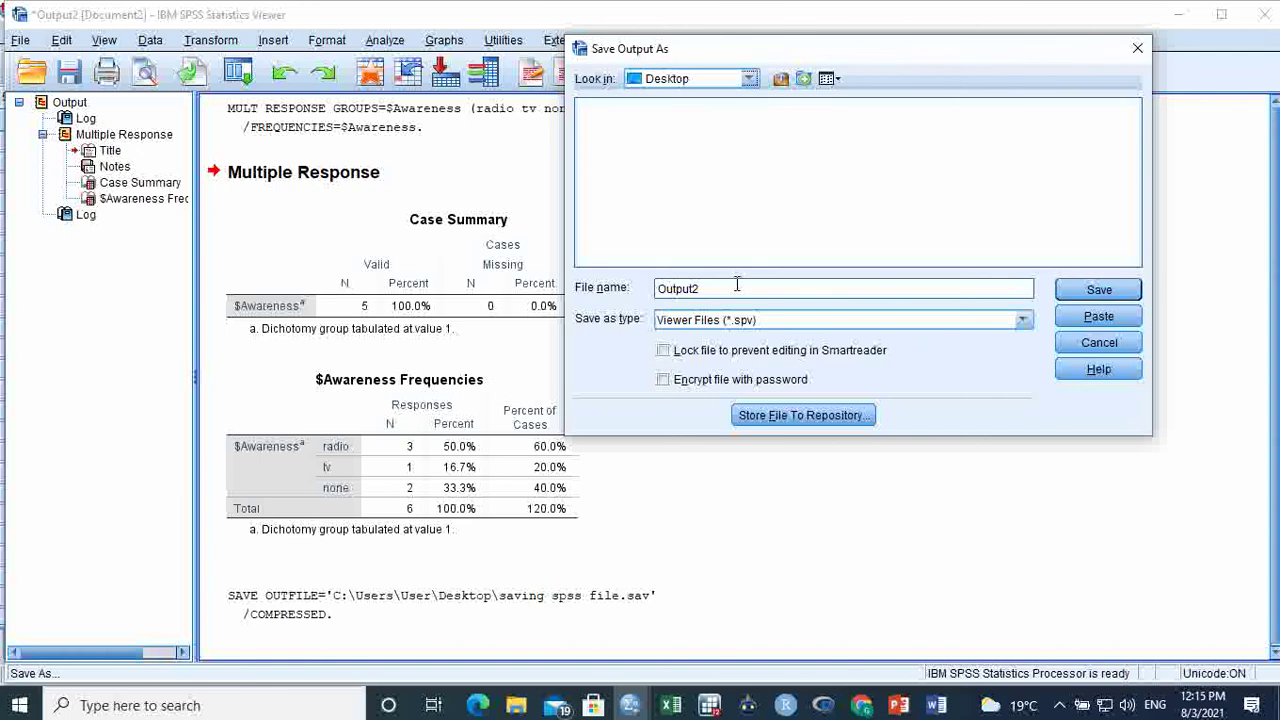
# - Name the output file "output saving in spss" and save it as a Viewer file (*.spv)
pyautogui.moveTo(737, 285); pyautogui.dragTo(652, 291)
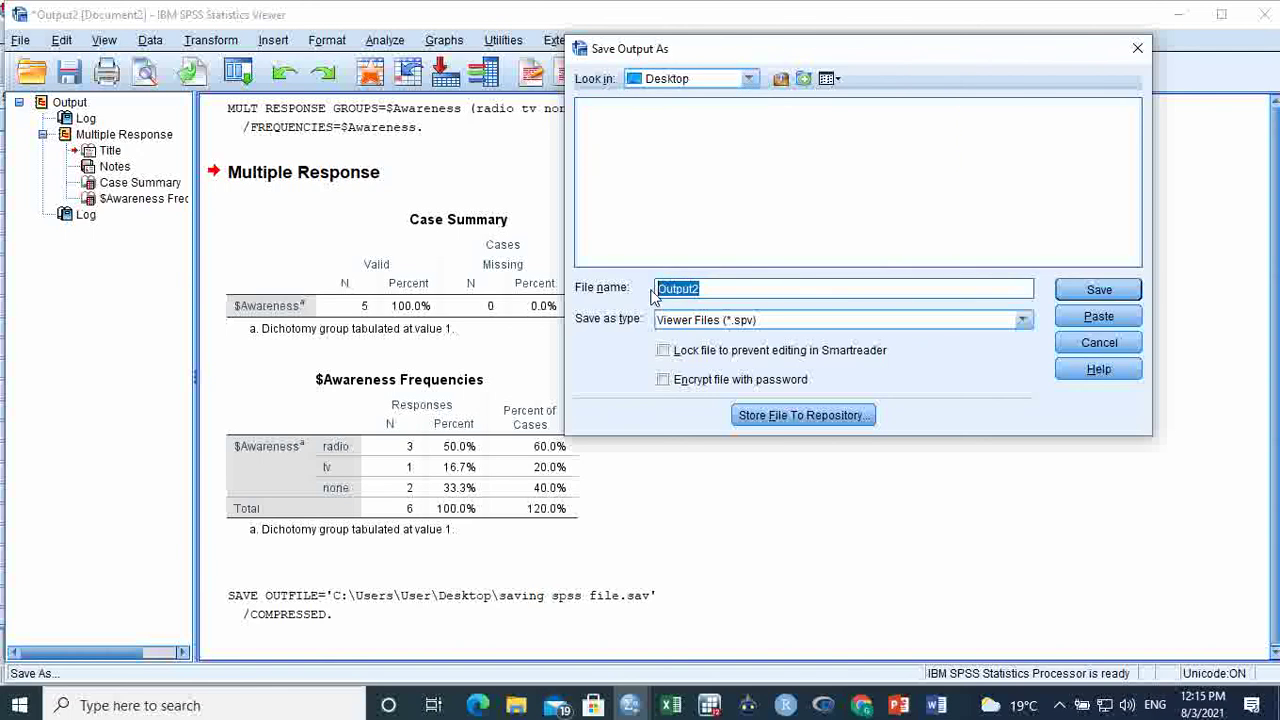
pyautogui.write('output saving in ')
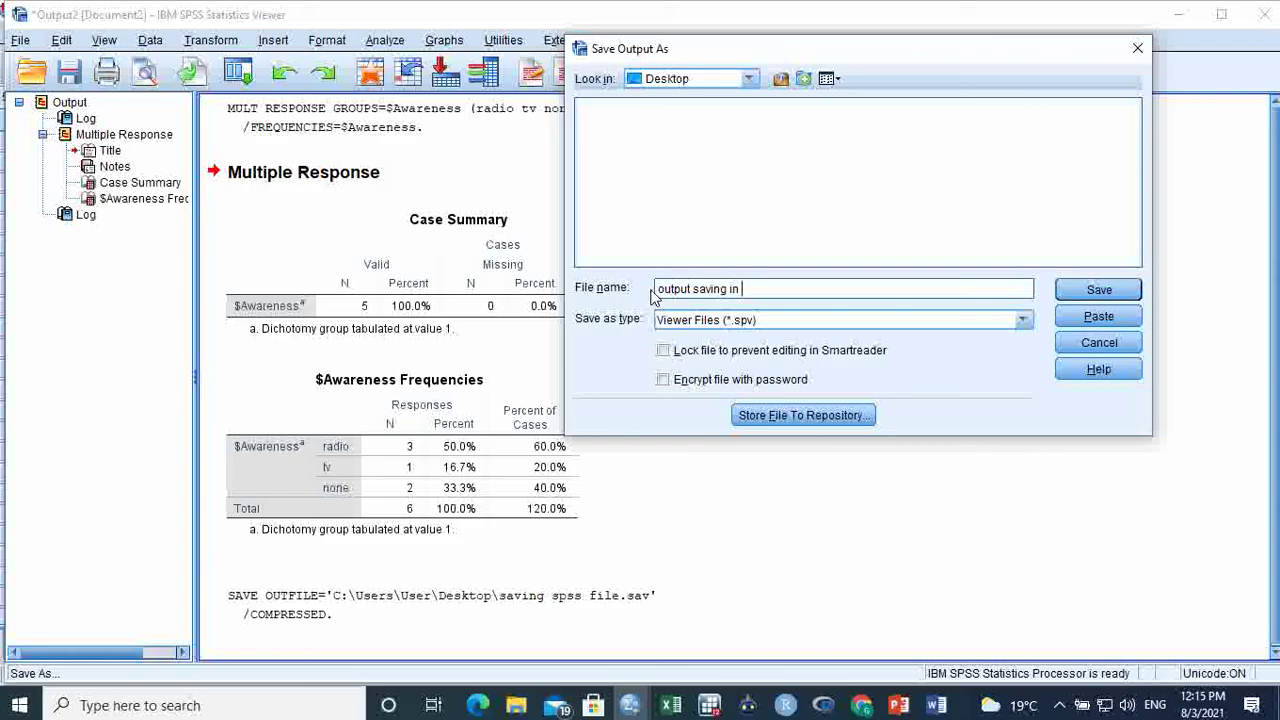
pyautogui.write('spss')
pyautogui.click(1096, 292)
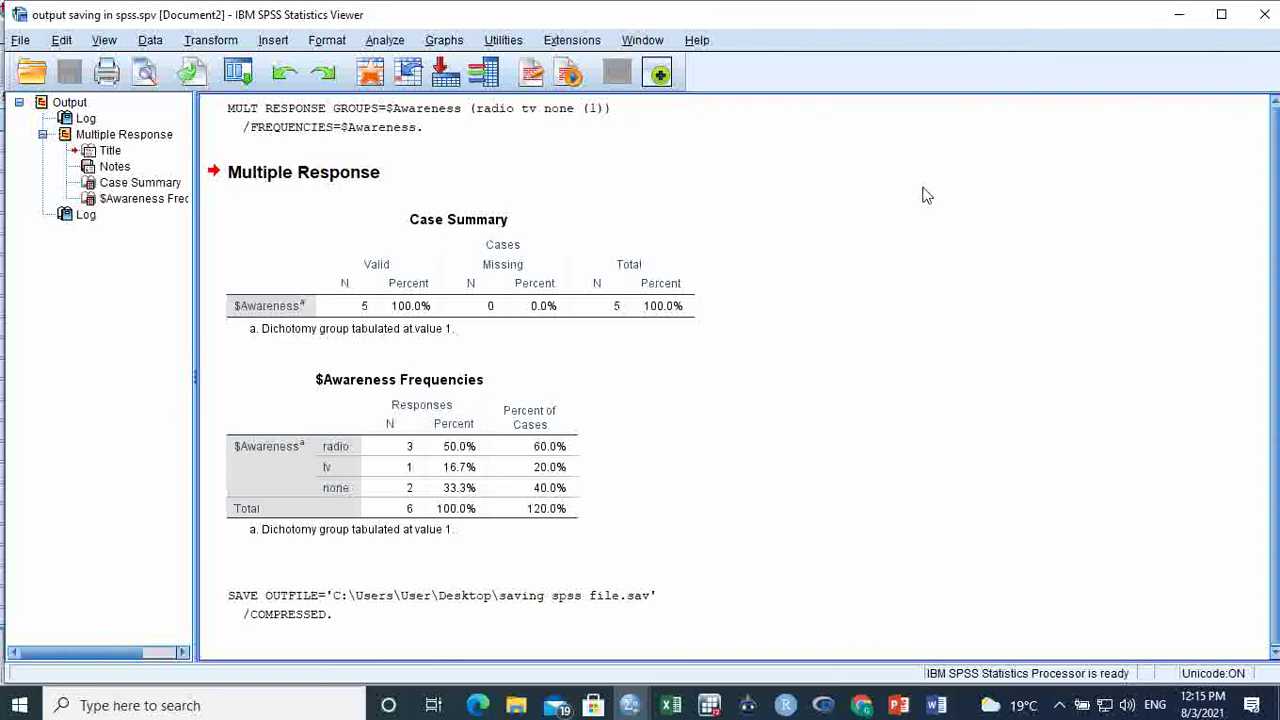
# - Minimize all open windows to check the saved data and output files on the desktop
pyautogui.click(1179, 18)
pyautogui.click(1176, 17)
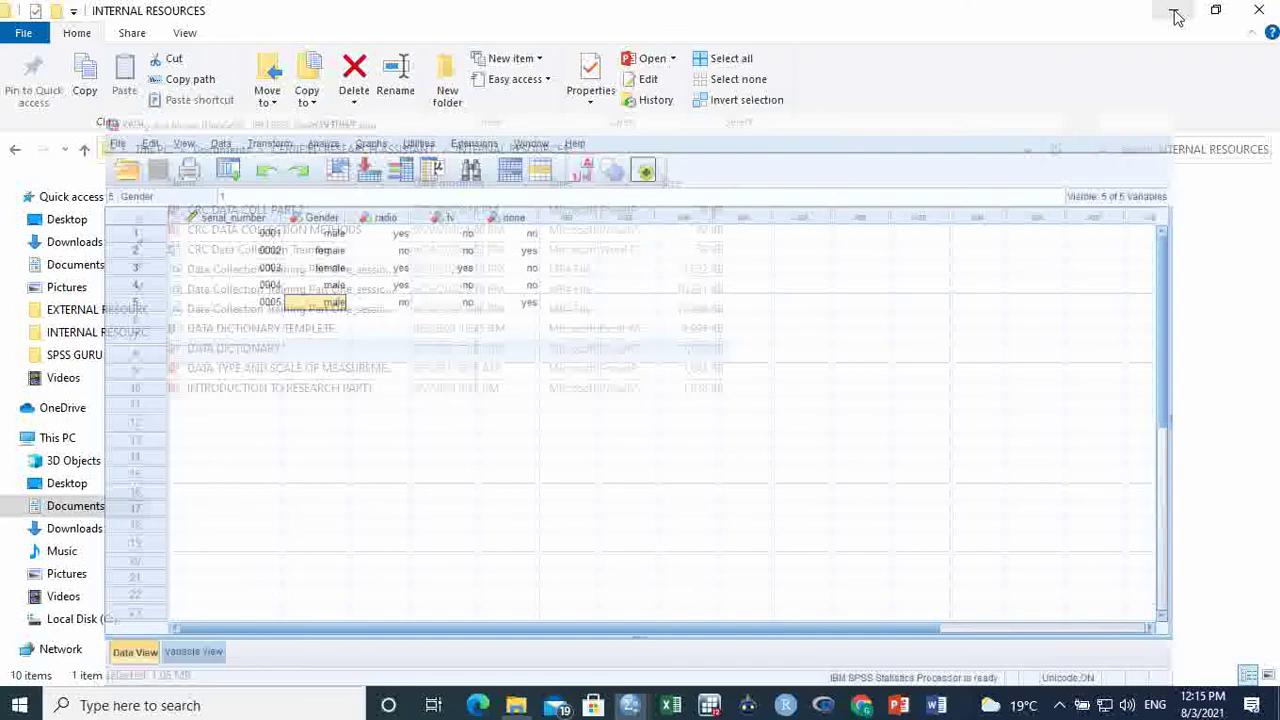
pyautogui.click(1176, 10)
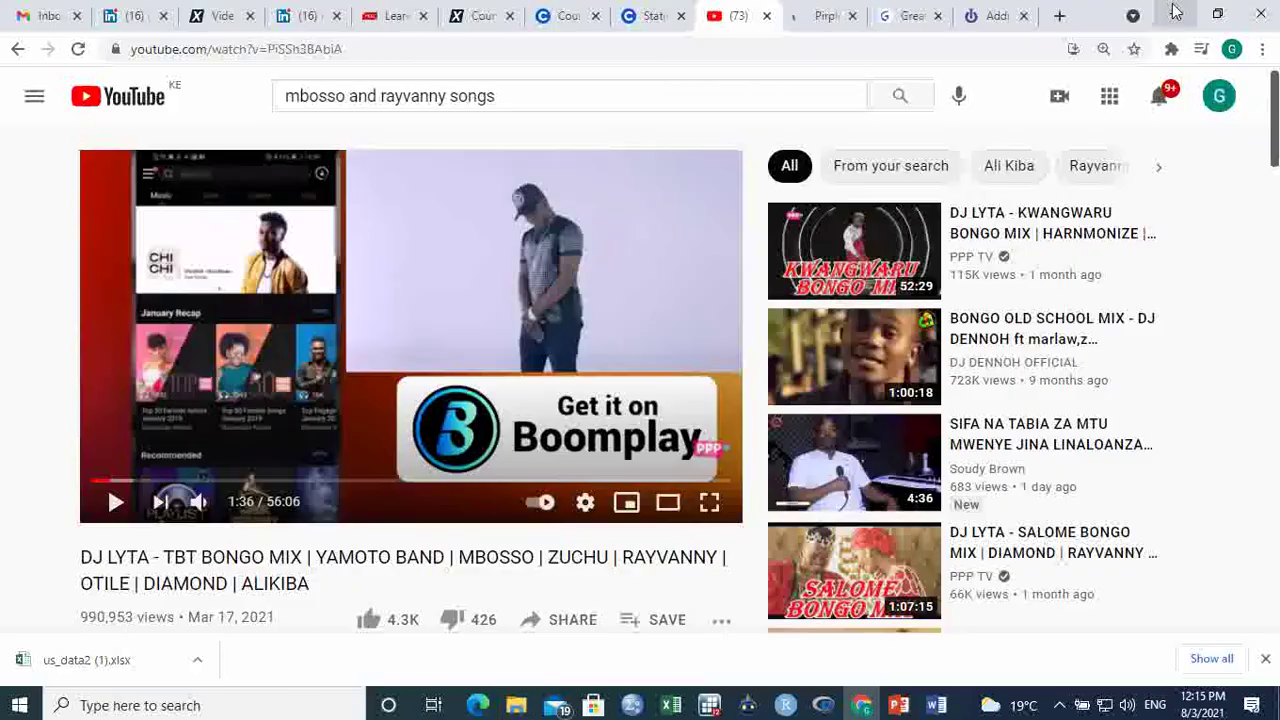
pyautogui.click(1169, 12)
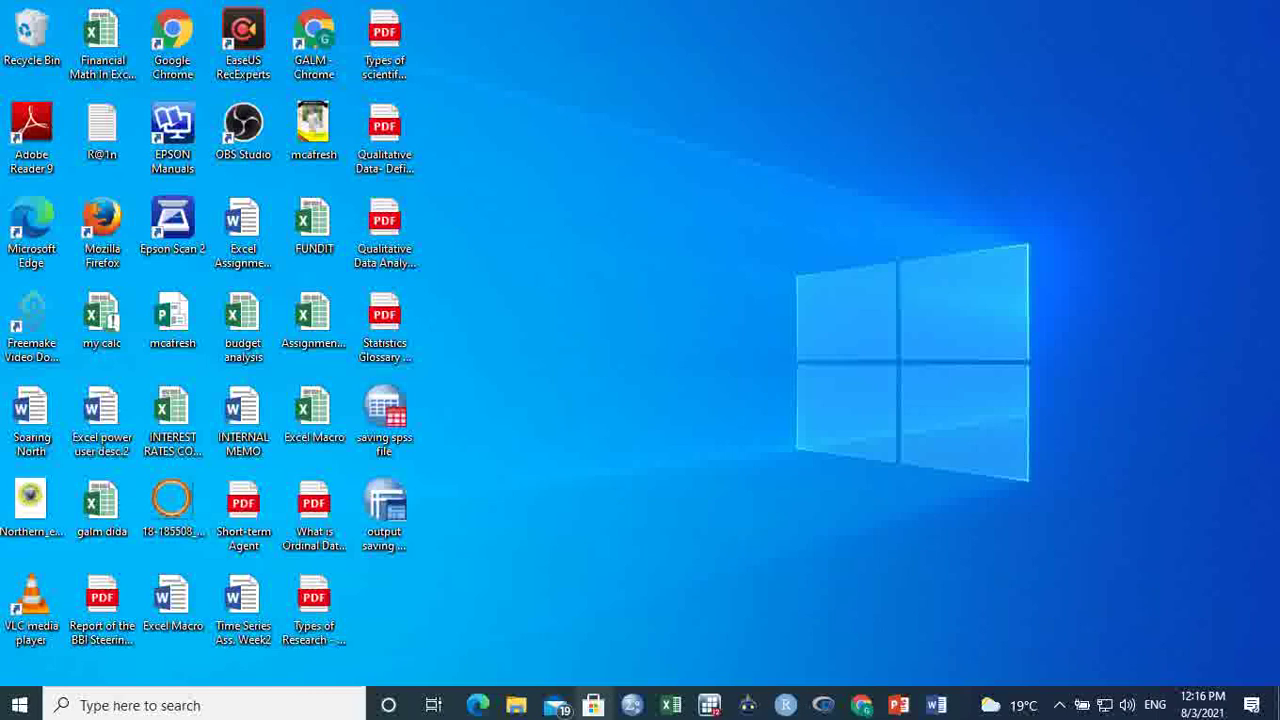
# - Return to the SPSS output viewer, start exporting the output and set the objects to export to All visible
pyautogui.moveTo(630, 705)
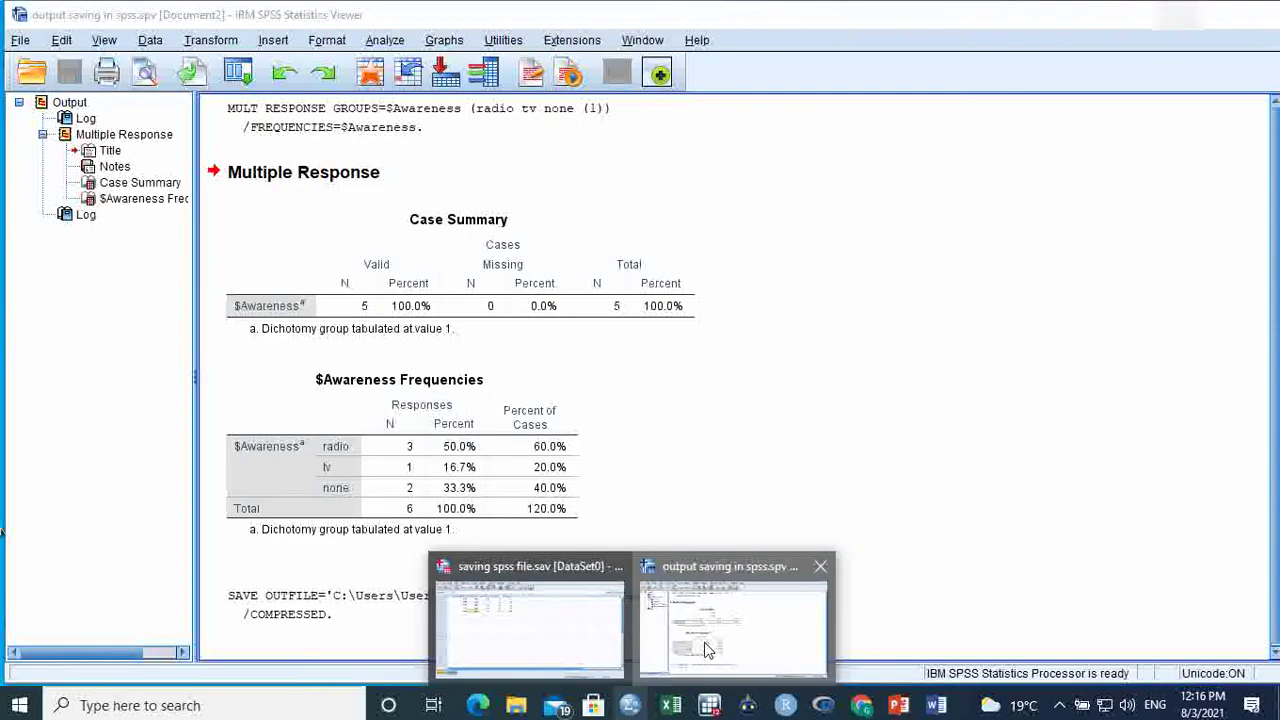
pyautogui.click(708, 645)
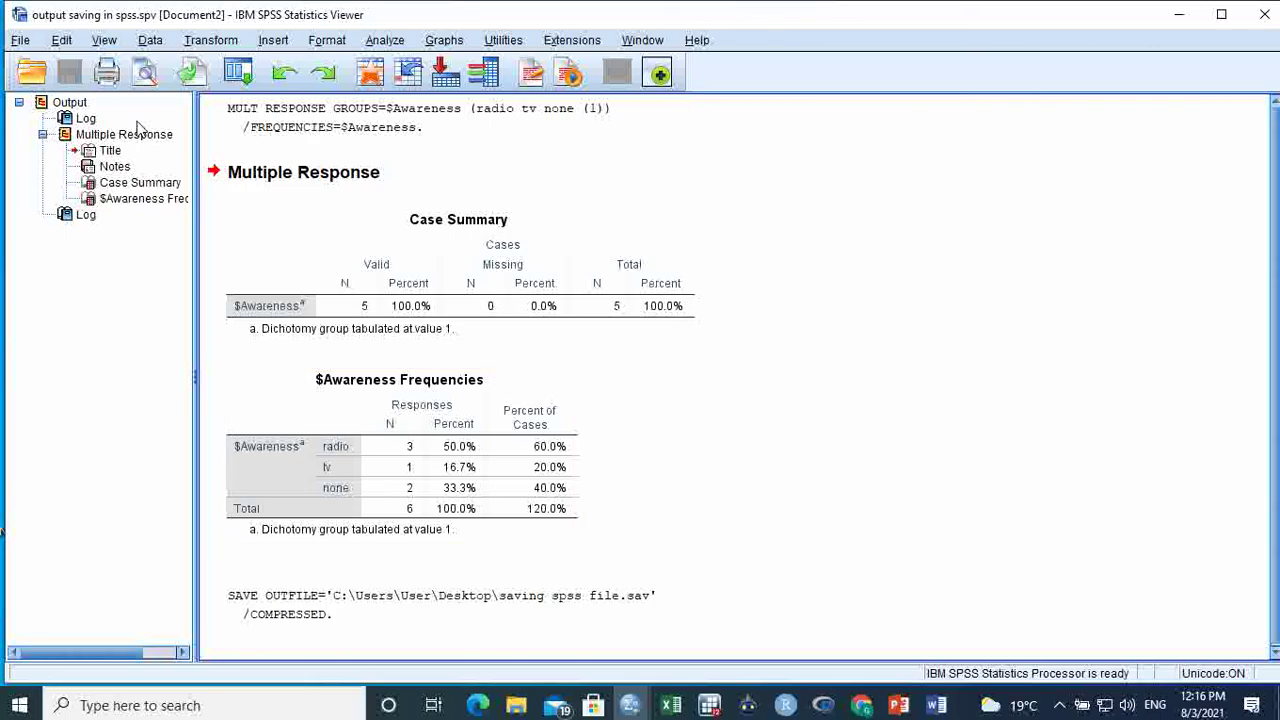
pyautogui.click(20, 40)
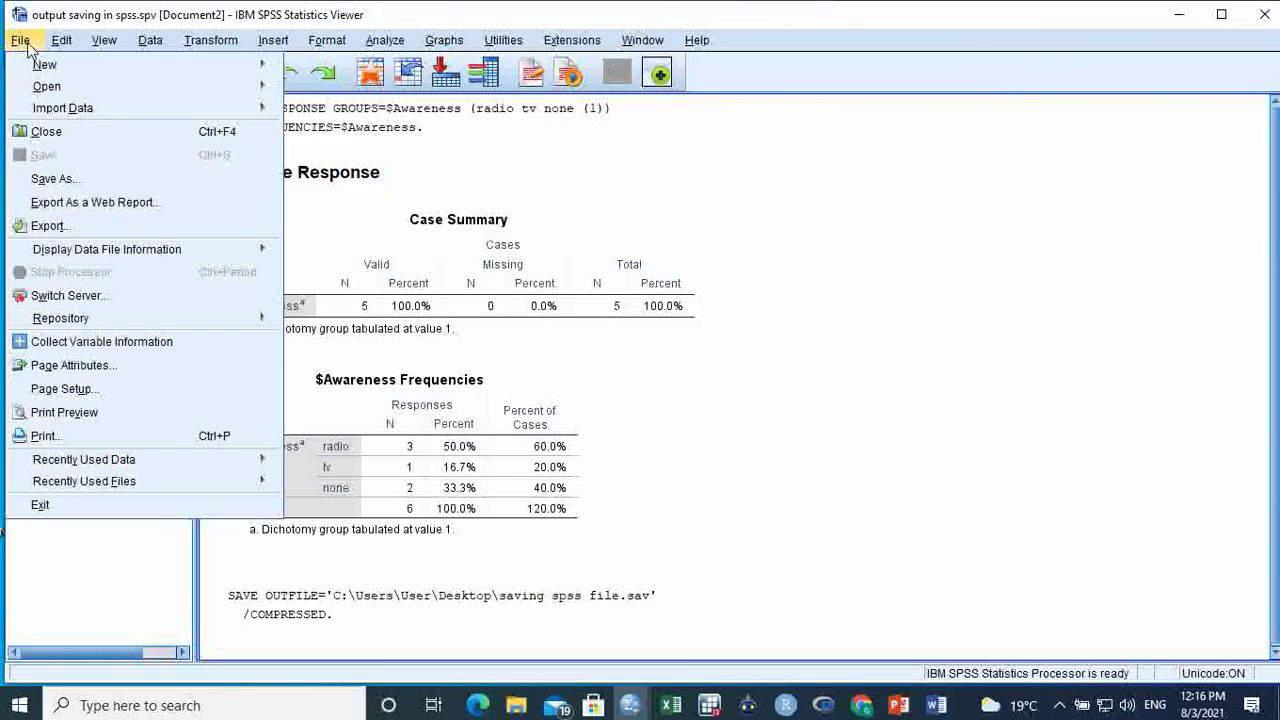
pyautogui.click(96, 226)
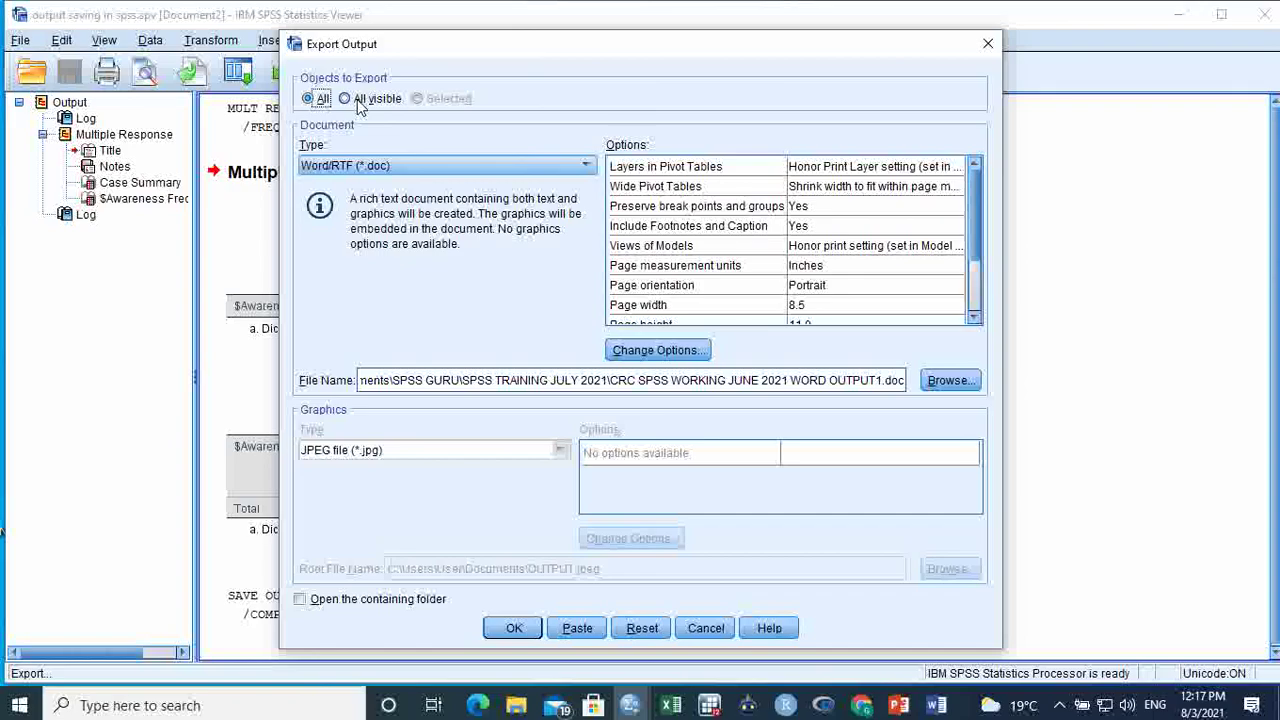
pyautogui.click(342, 99)
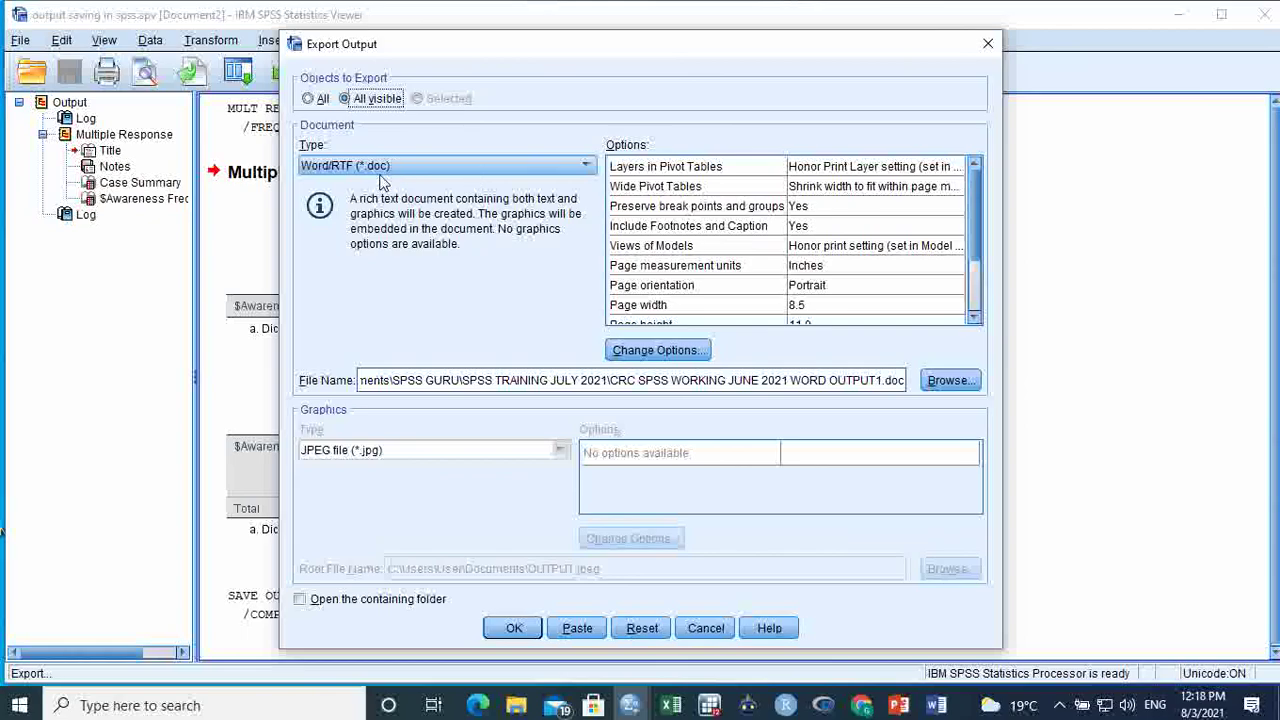
# - Review the available export document types and choose Word/RTF (*.doc)
pyautogui.click(587, 168)
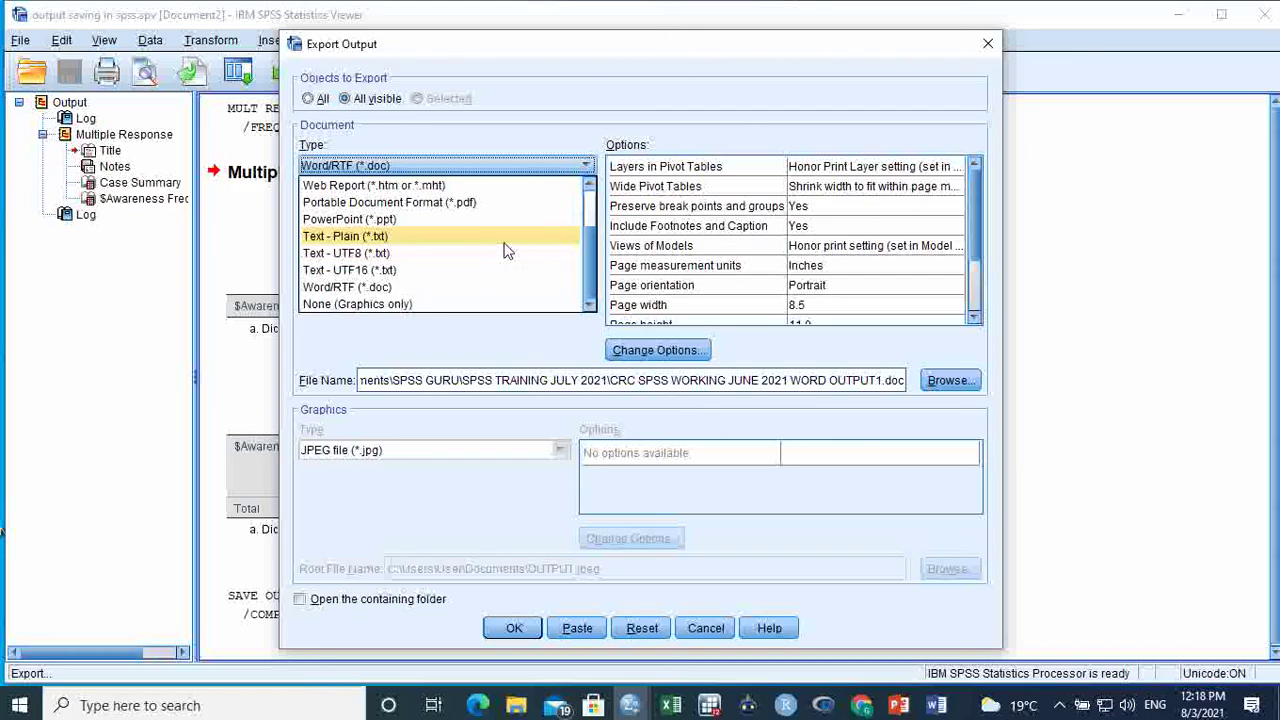
pyautogui.scroll(2, 590, 219)
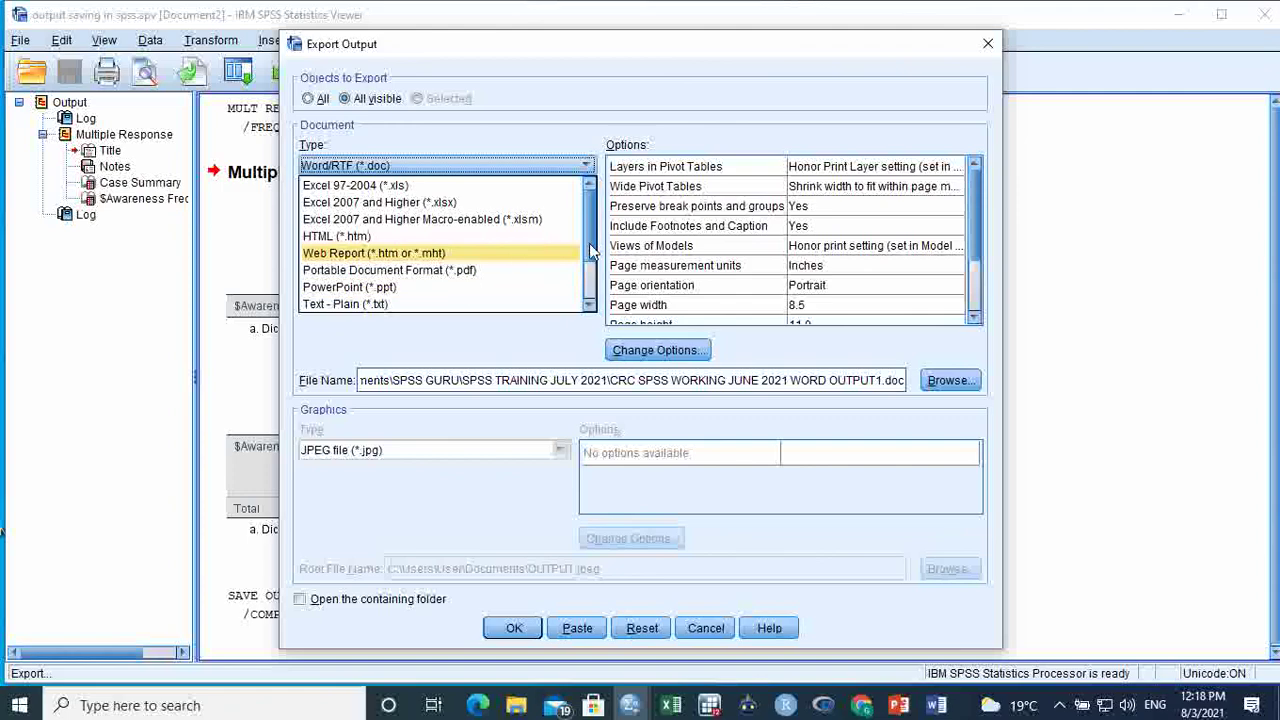
pyautogui.scroll(-2, 590, 272)
pyautogui.scroll(-1, 590, 272)
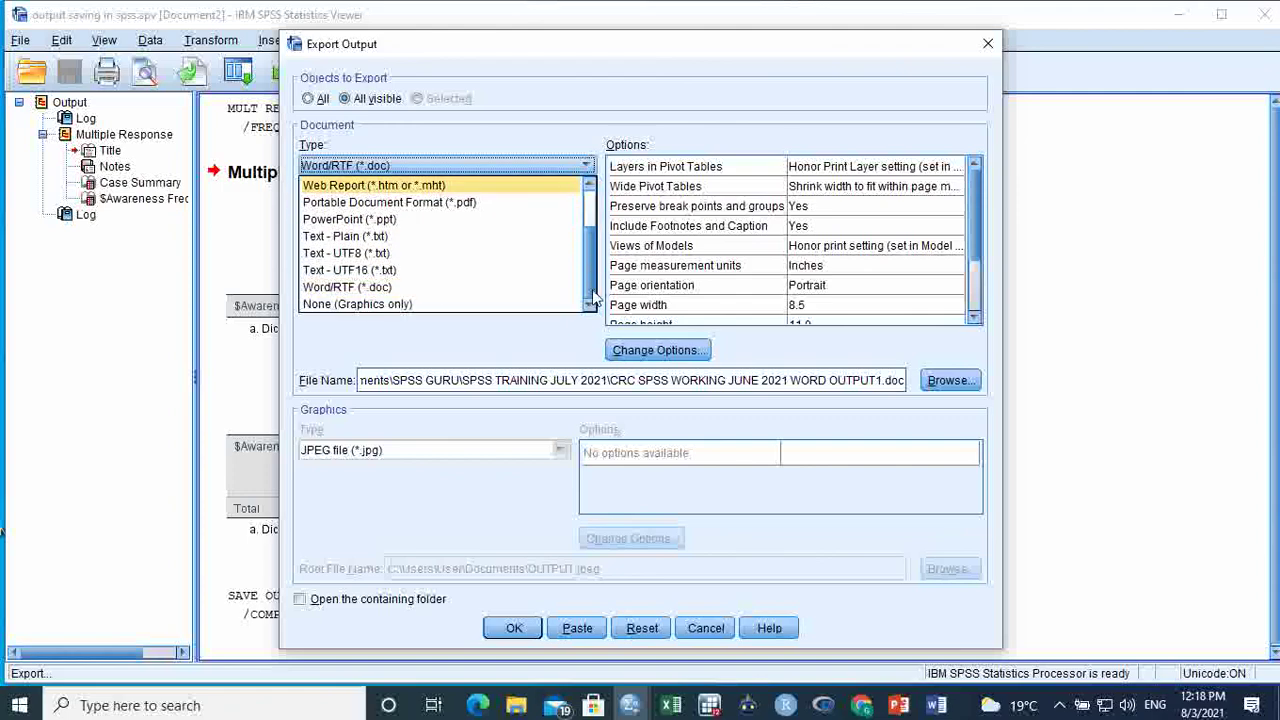
pyautogui.click(435, 291)
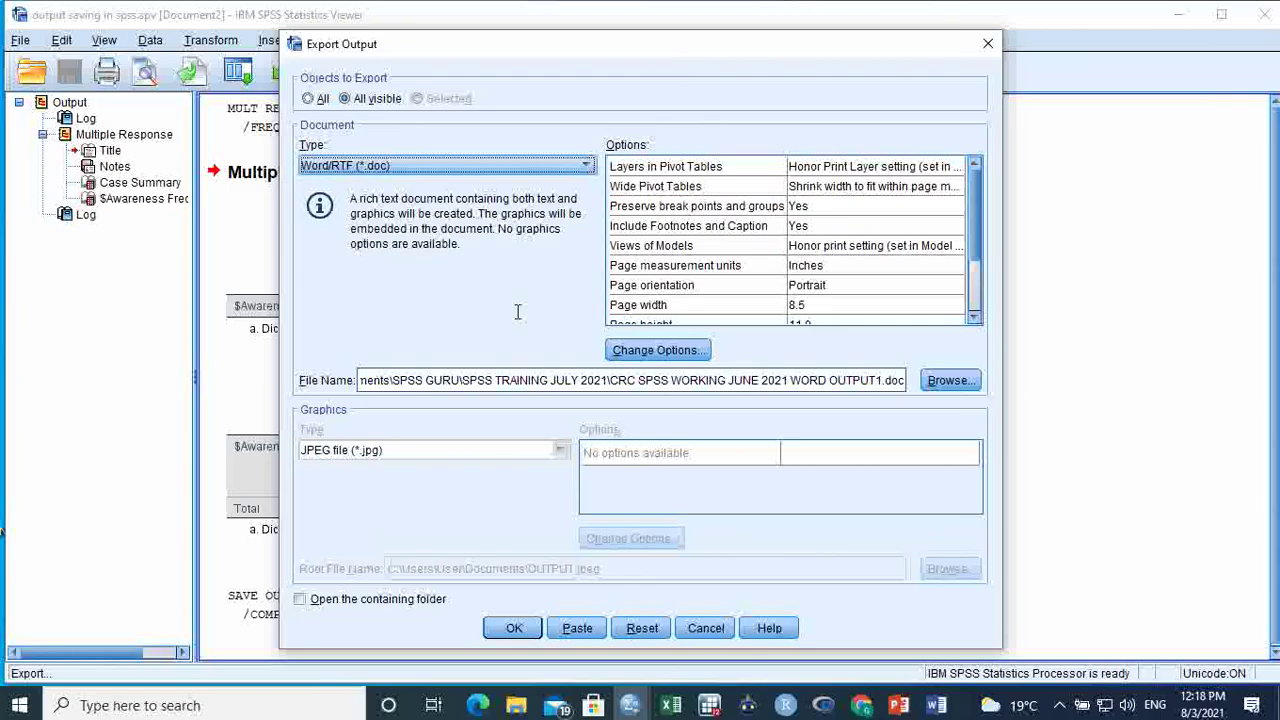
# - Set the export destination to a Desktop file named "outpu export" in Word/RTF (*.doc) format and run the export
pyautogui.click(952, 385)
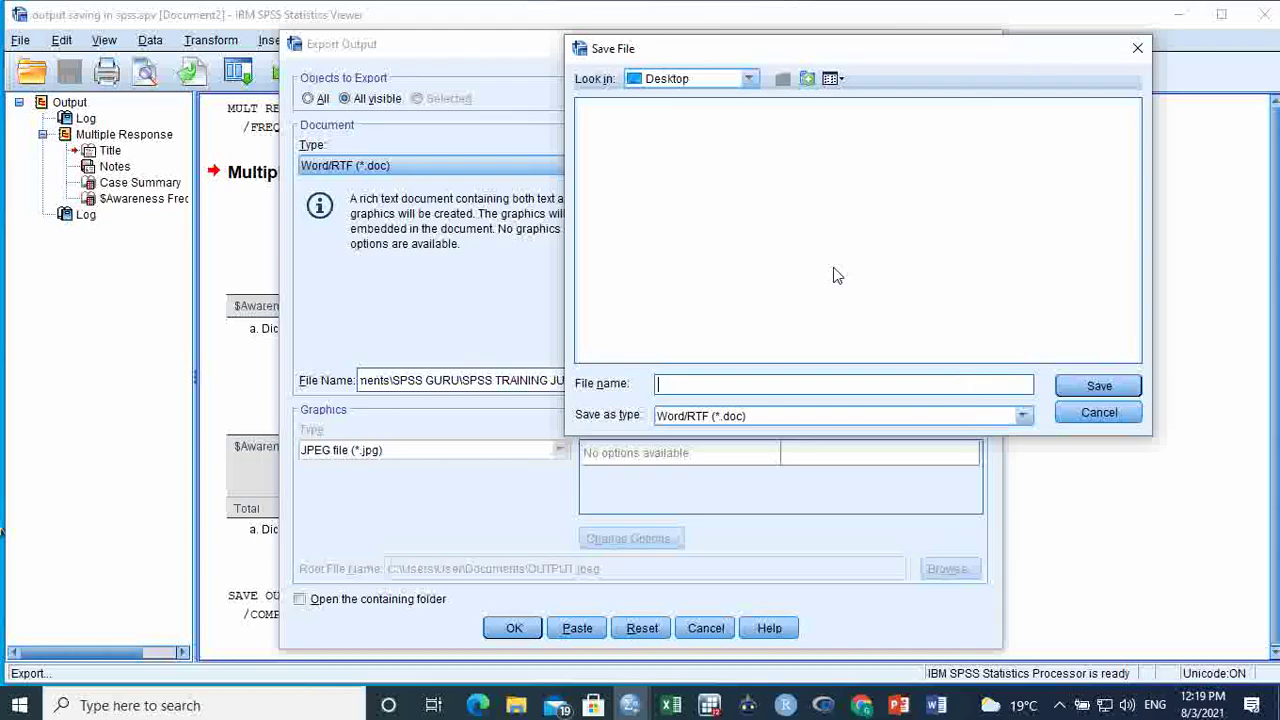
pyautogui.click(1100, 388)
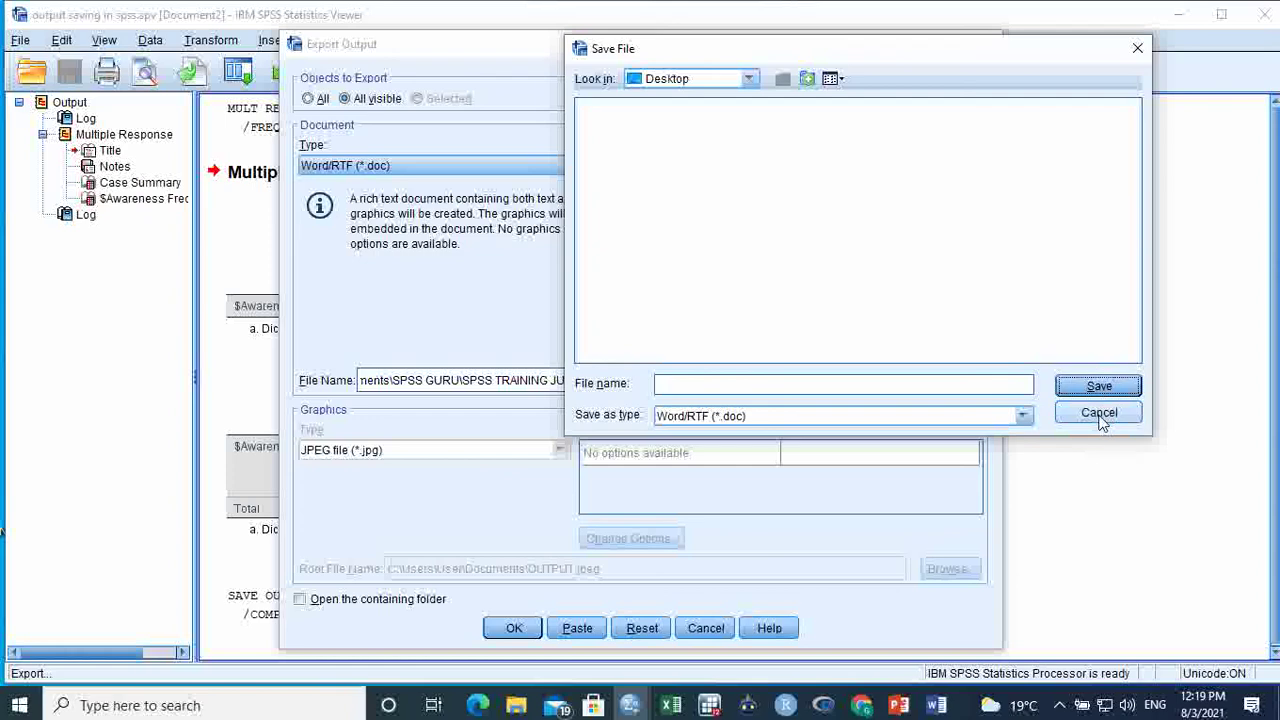
pyautogui.click(828, 383)
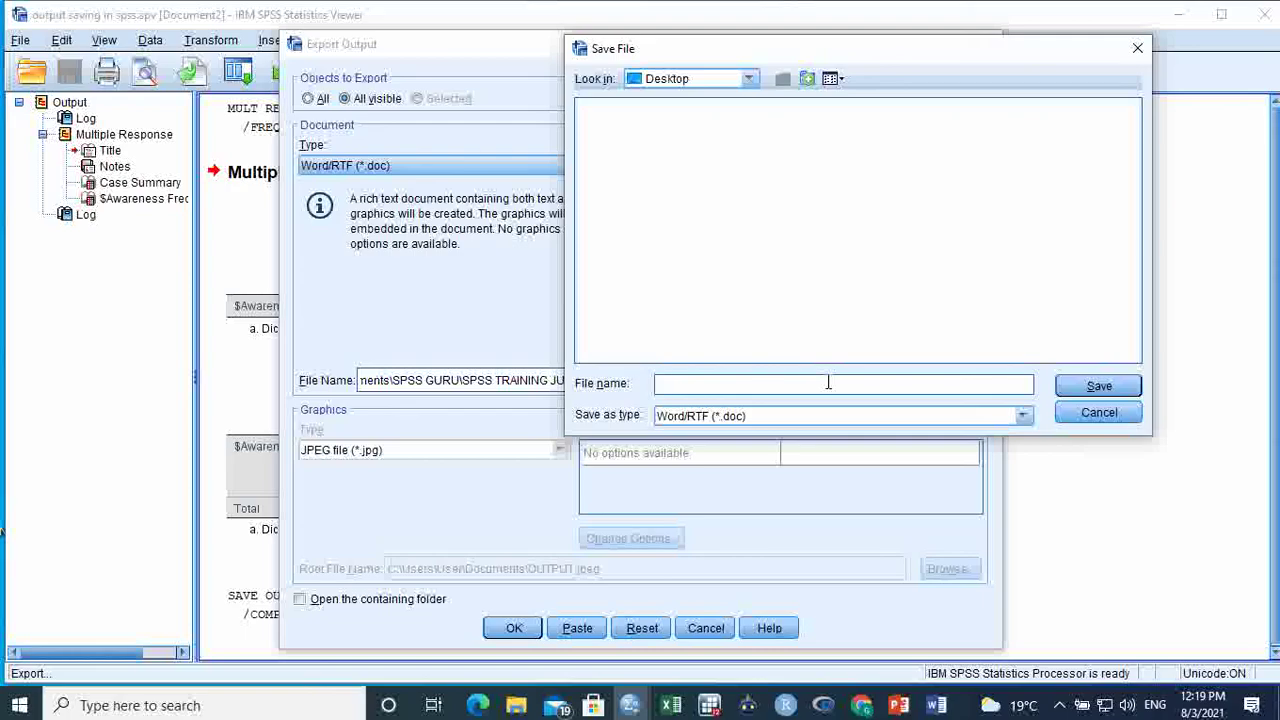
pyautogui.write('outpu')
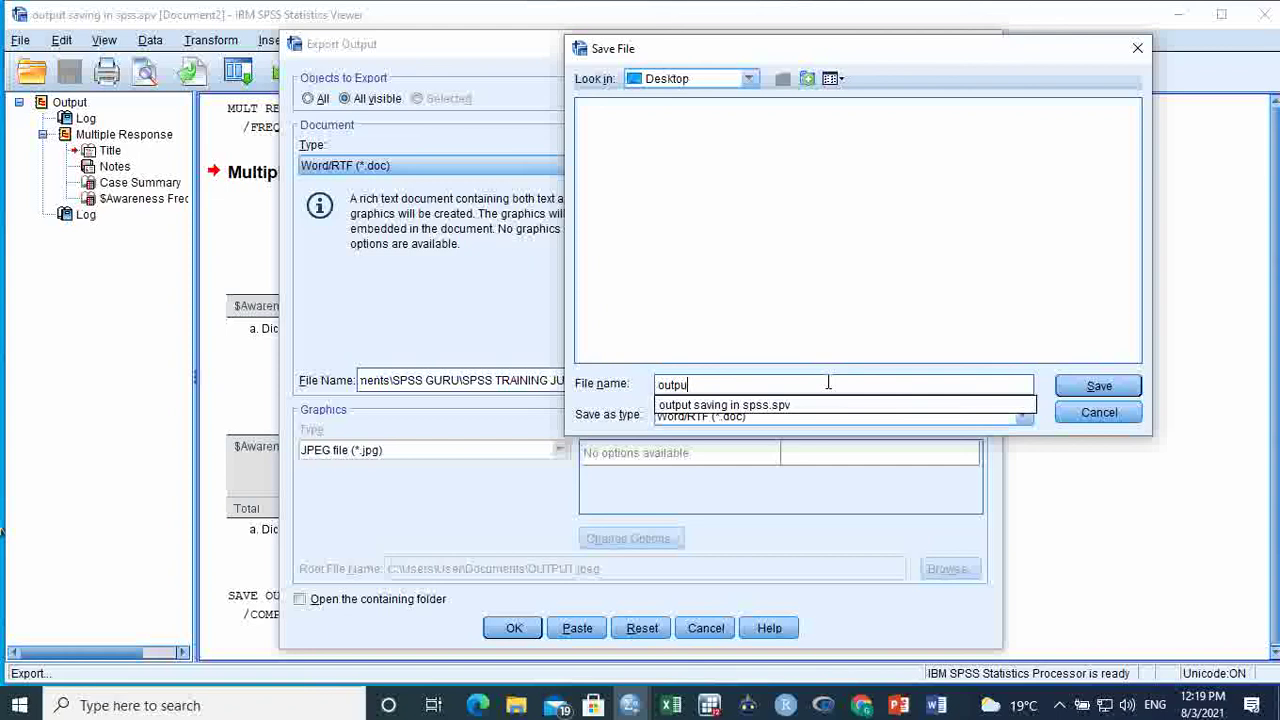
pyautogui.click(828, 383)
pyautogui.write('expo')
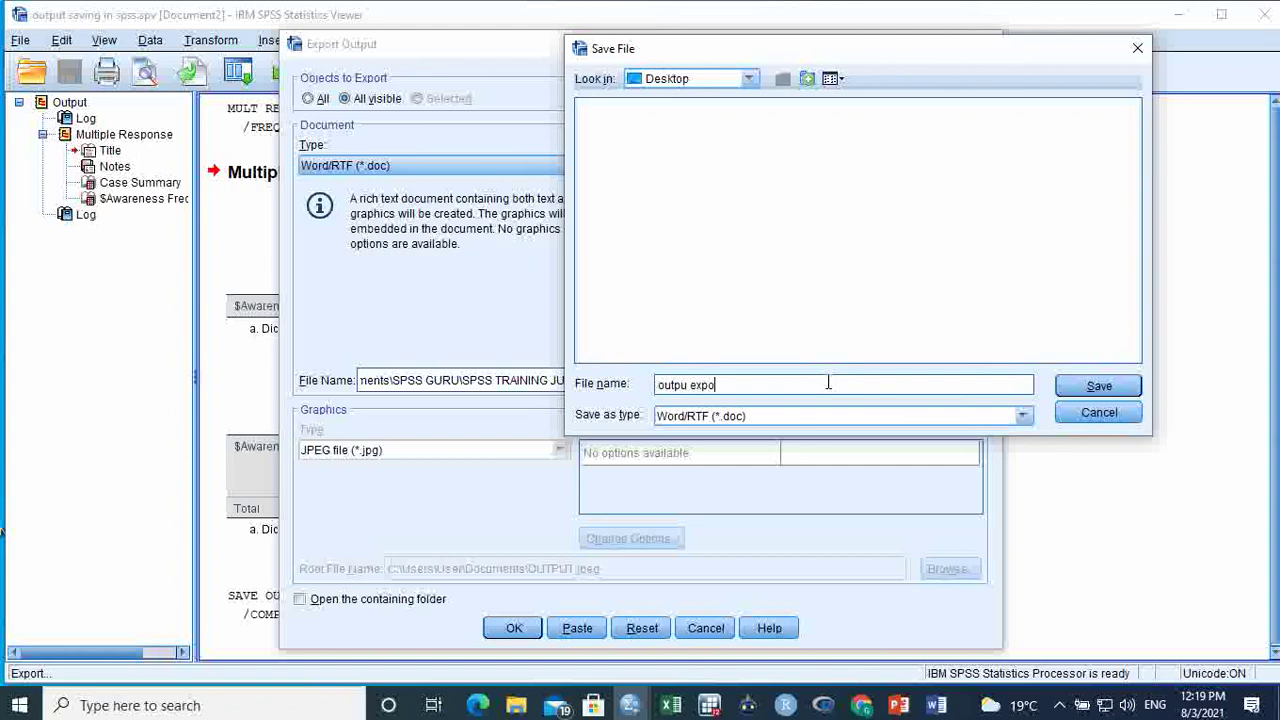
pyautogui.write('rt')
pyautogui.click(1099, 388)
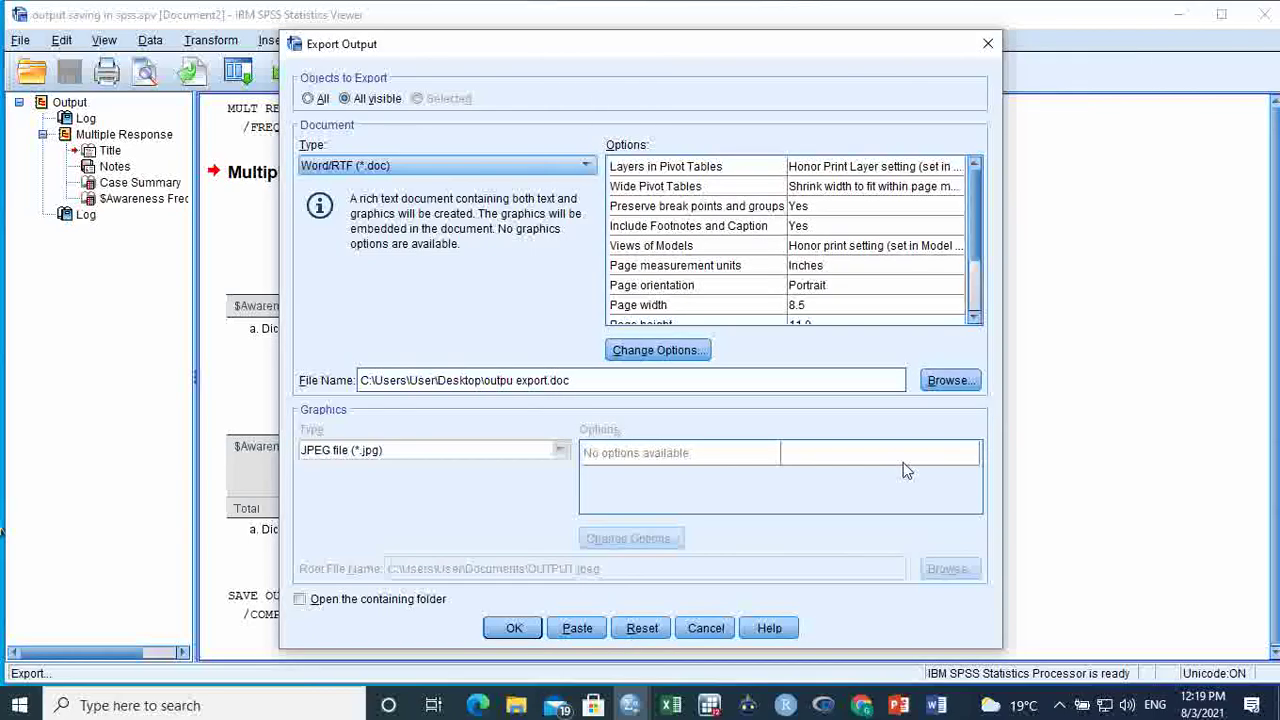
pyautogui.click(512, 628)
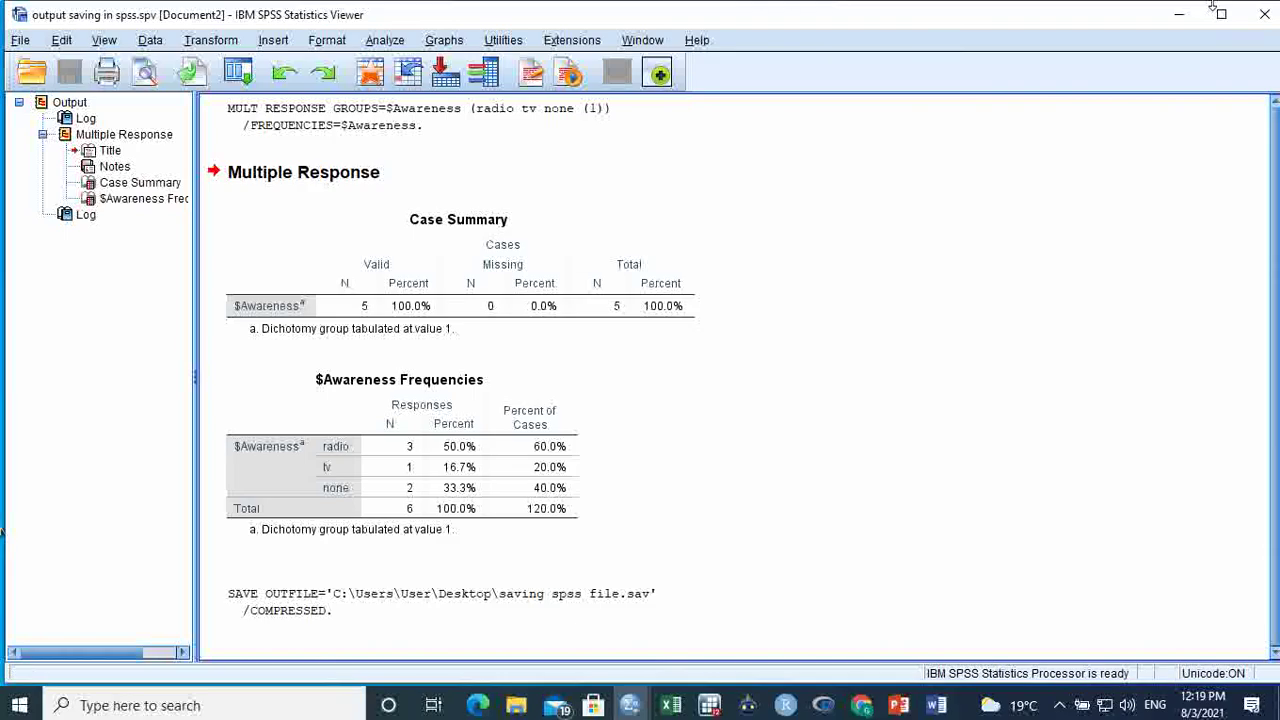
# - Check the desktop for the exported Word document and return to the SPSS output viewer
pyautogui.click(1179, 14)
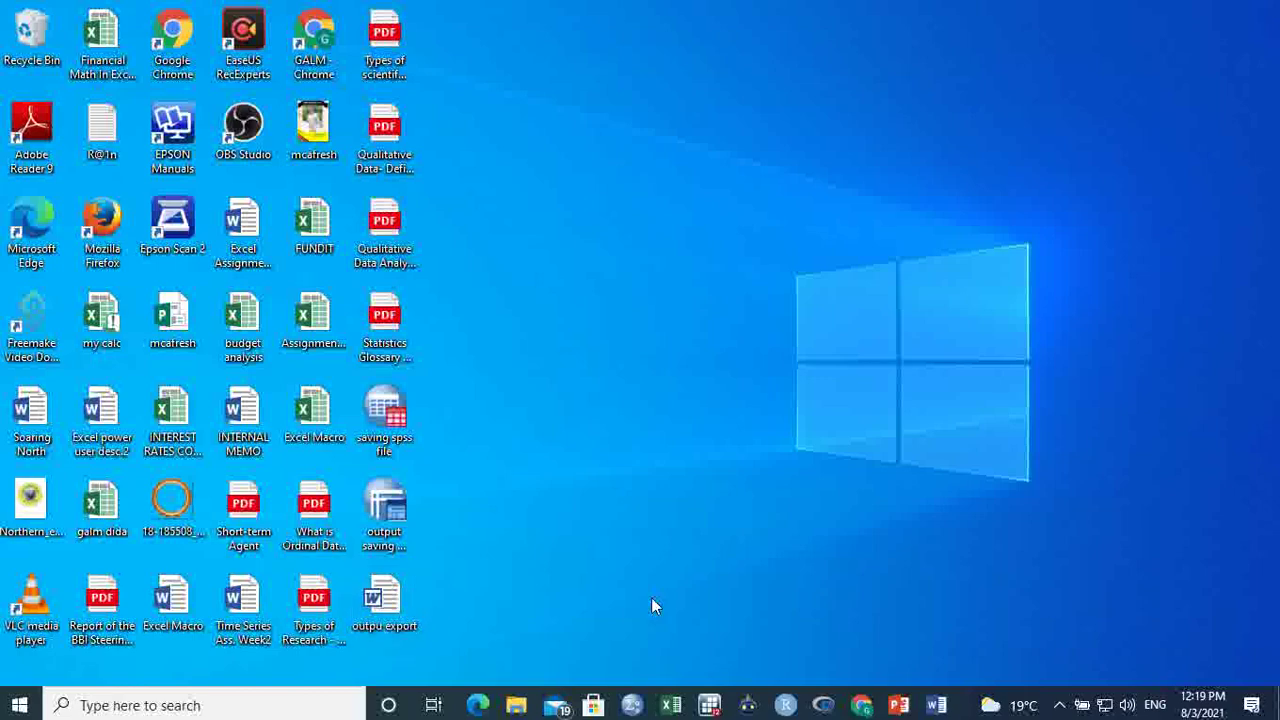
pyautogui.moveTo(641, 704)
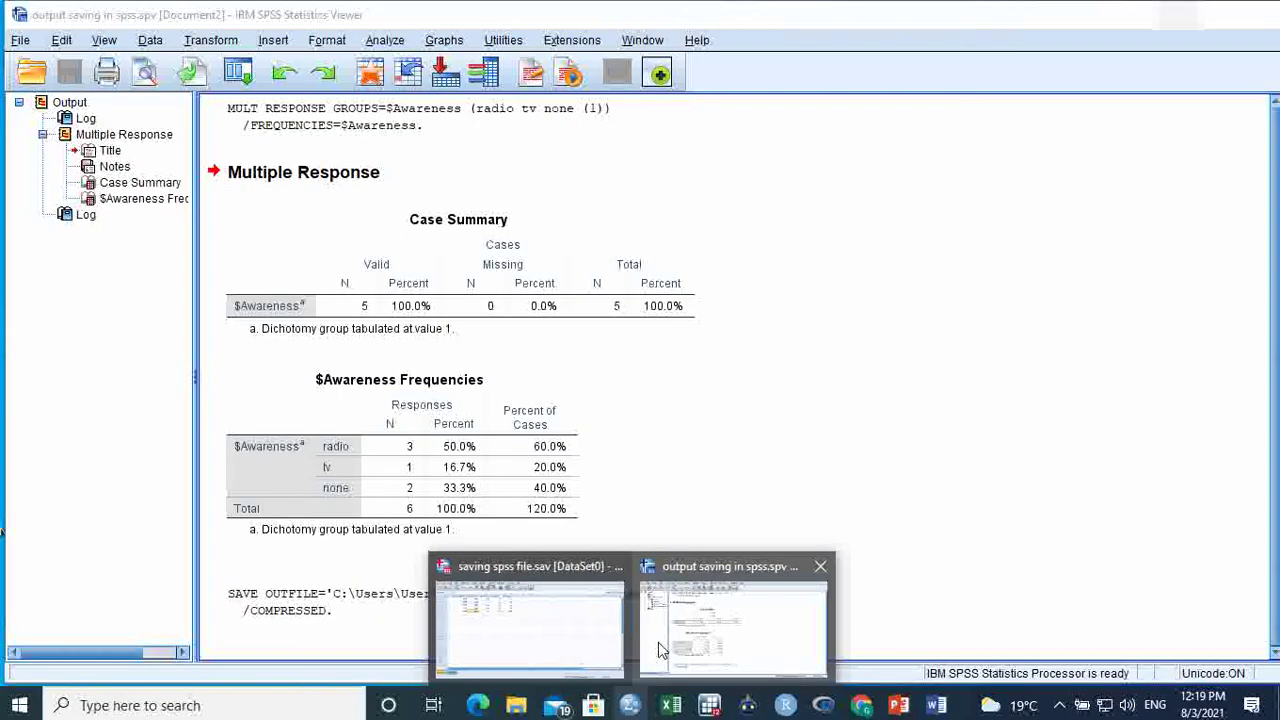
pyautogui.click(661, 642)
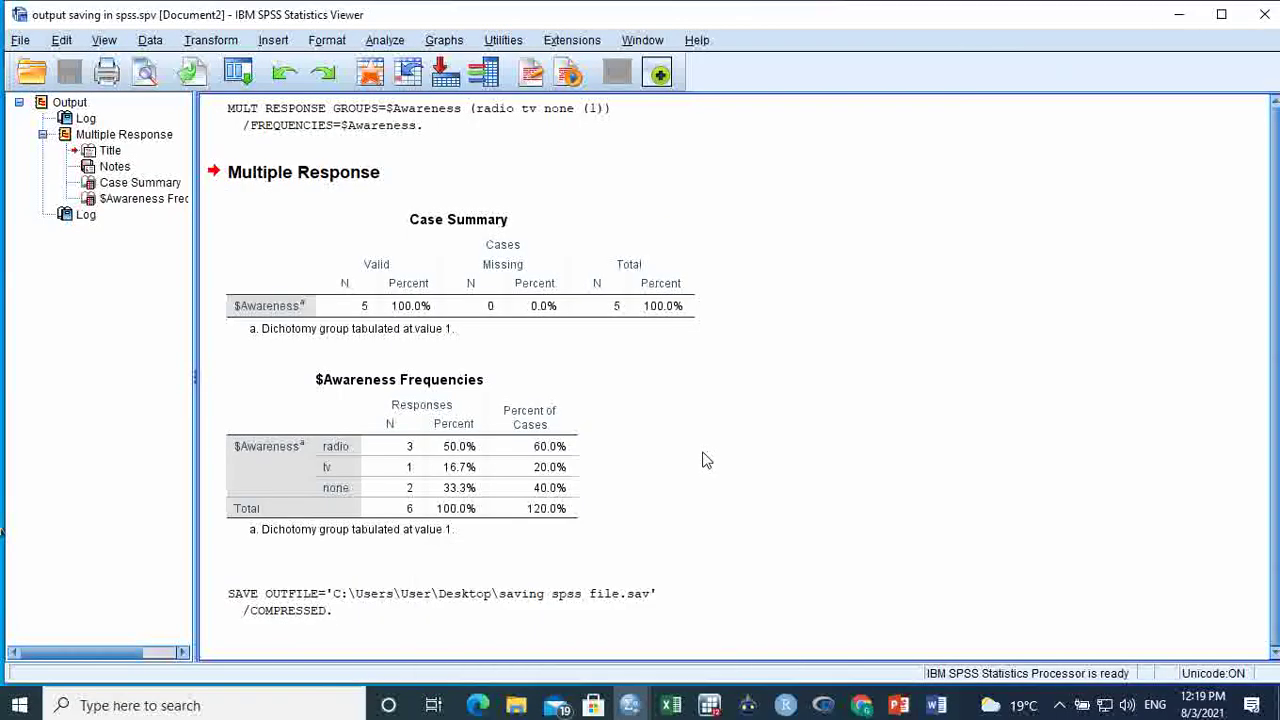